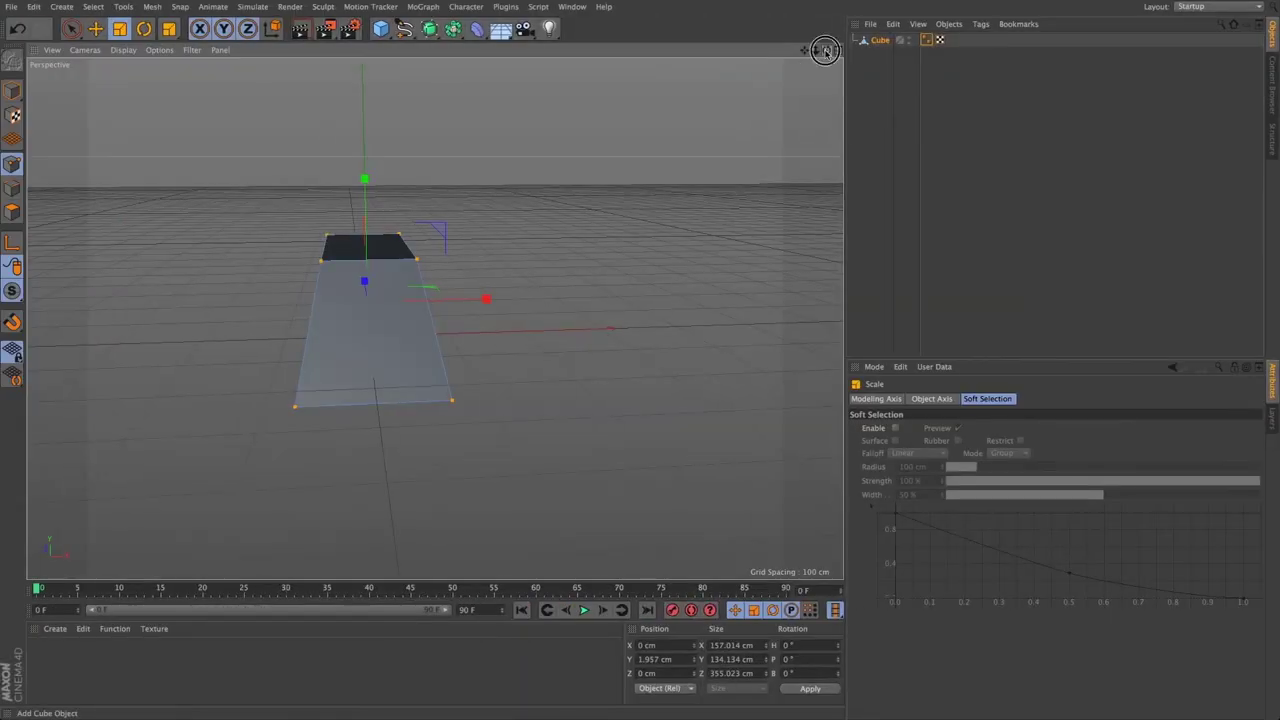
Step: Orbit to an angled side view and cut a new edge loop near the cube's base
{"action": "left_click_drag", "start_coordinate": [824, 50], "coordinate": [703, 278]}
{"action": "key", "text": "k"}
{"action": "left_click", "coordinate": [905, 416]}
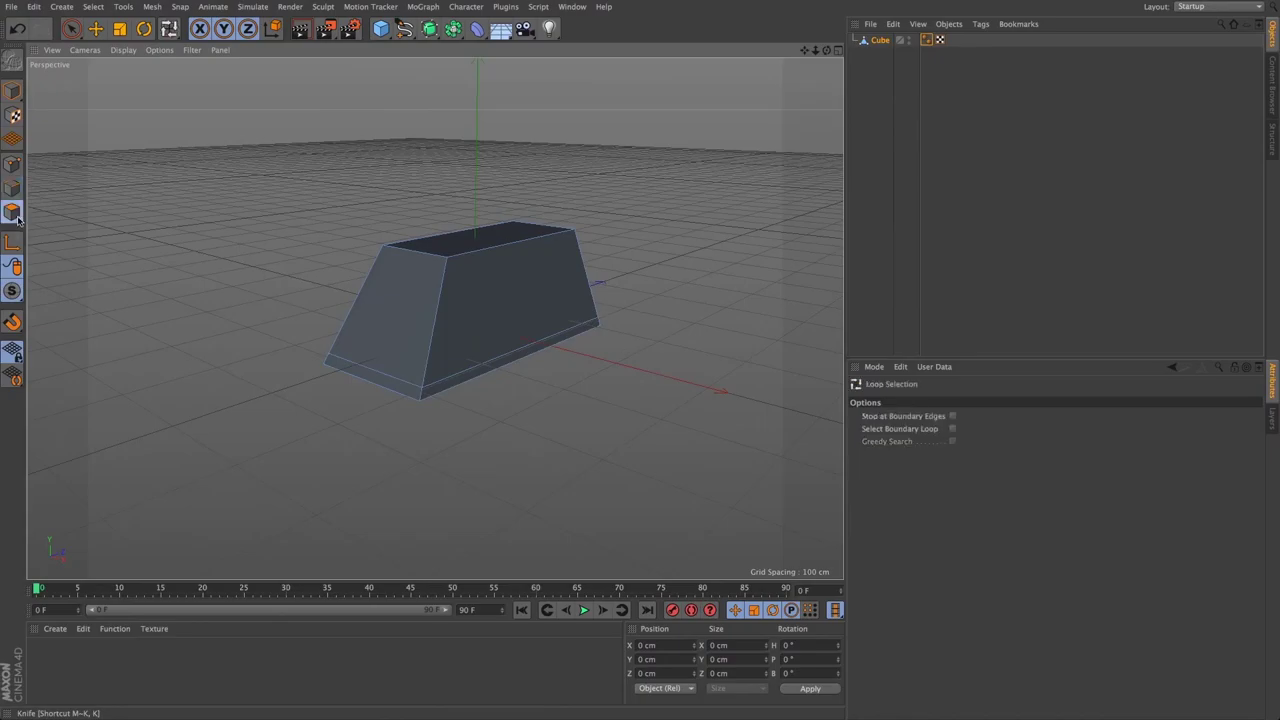
Step: Enter exact coordinates for three corner points of the base lip
{"action": "key", "text": "F4"}
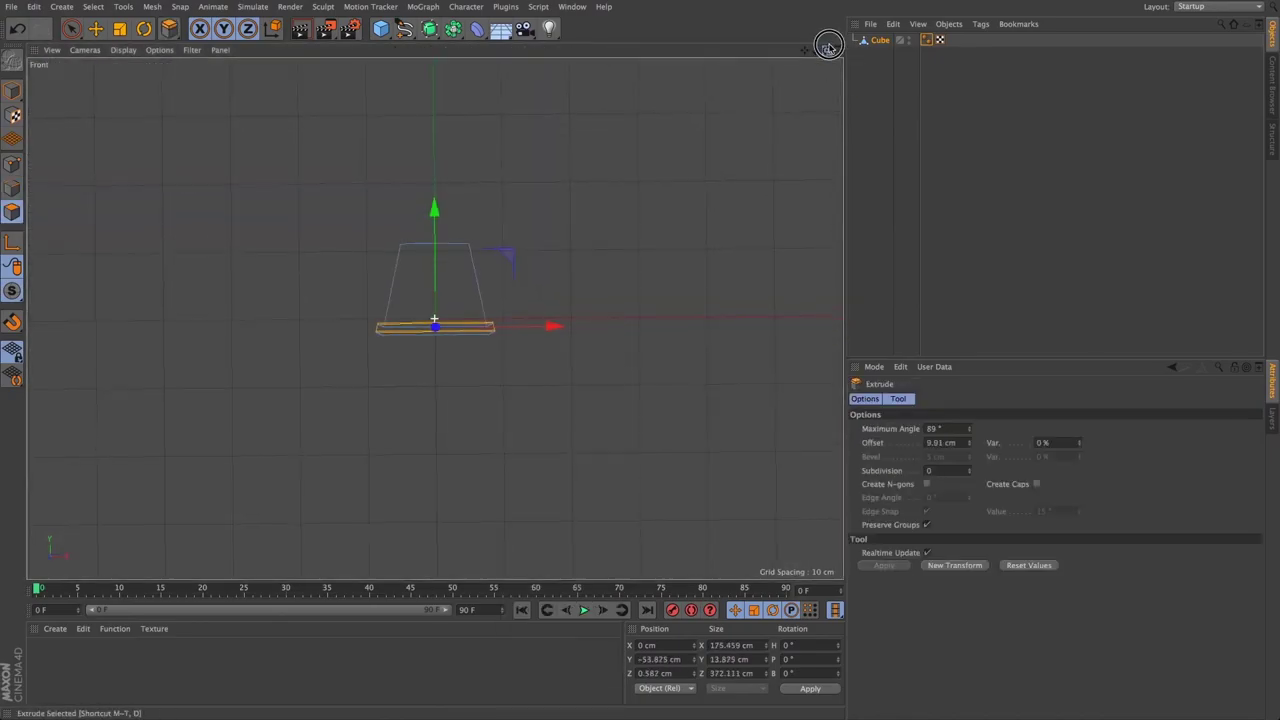
{"action": "key", "text": "F1"}
{"action": "left_click_drag", "start_coordinate": [600, 300], "coordinate": [420, 385], "text": "alt"}
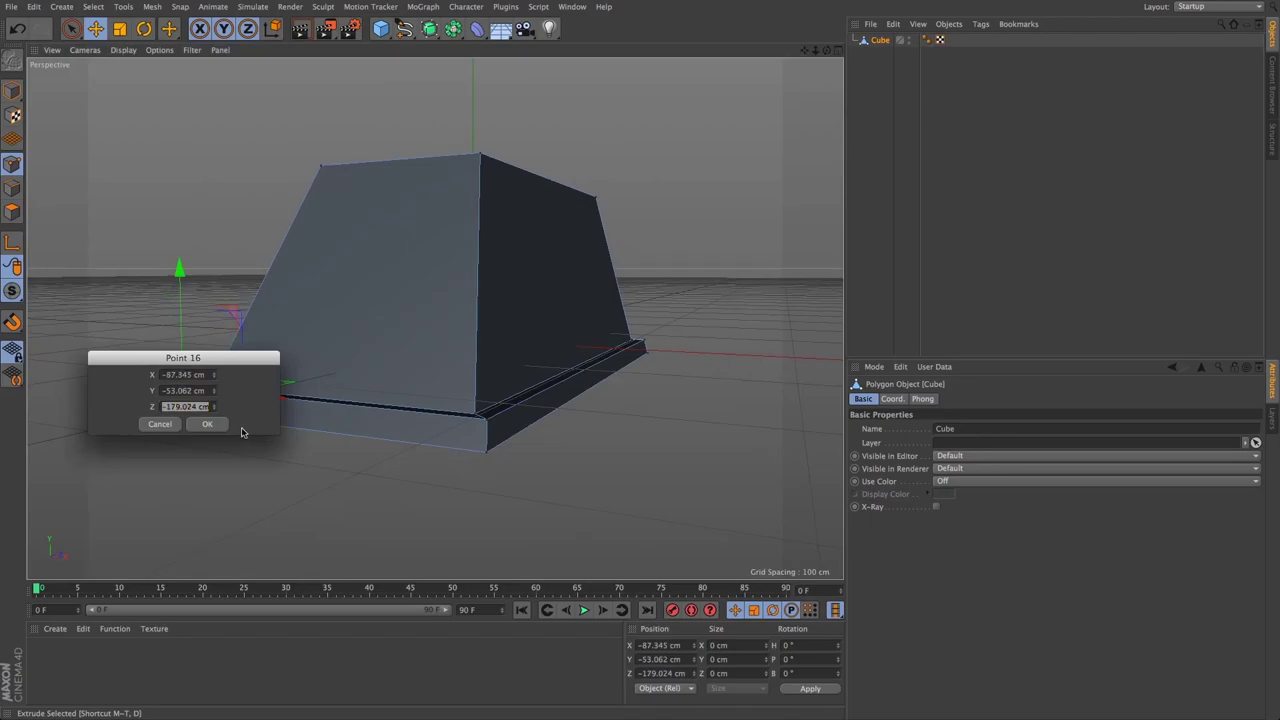
{"action": "double_click", "coordinate": [487, 420]}
{"action": "left_click", "coordinate": [517, 456]}
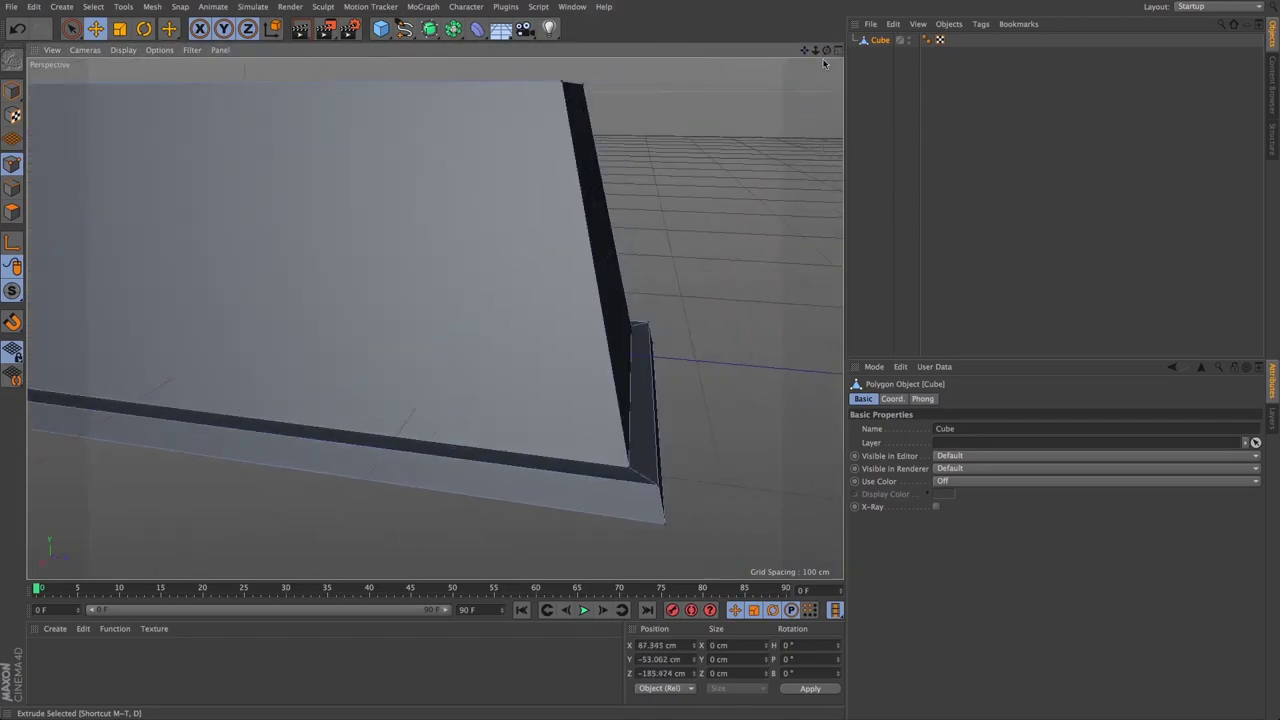
{"action": "double_click", "coordinate": [496, 412]}
{"action": "left_click", "coordinate": [520, 493]}
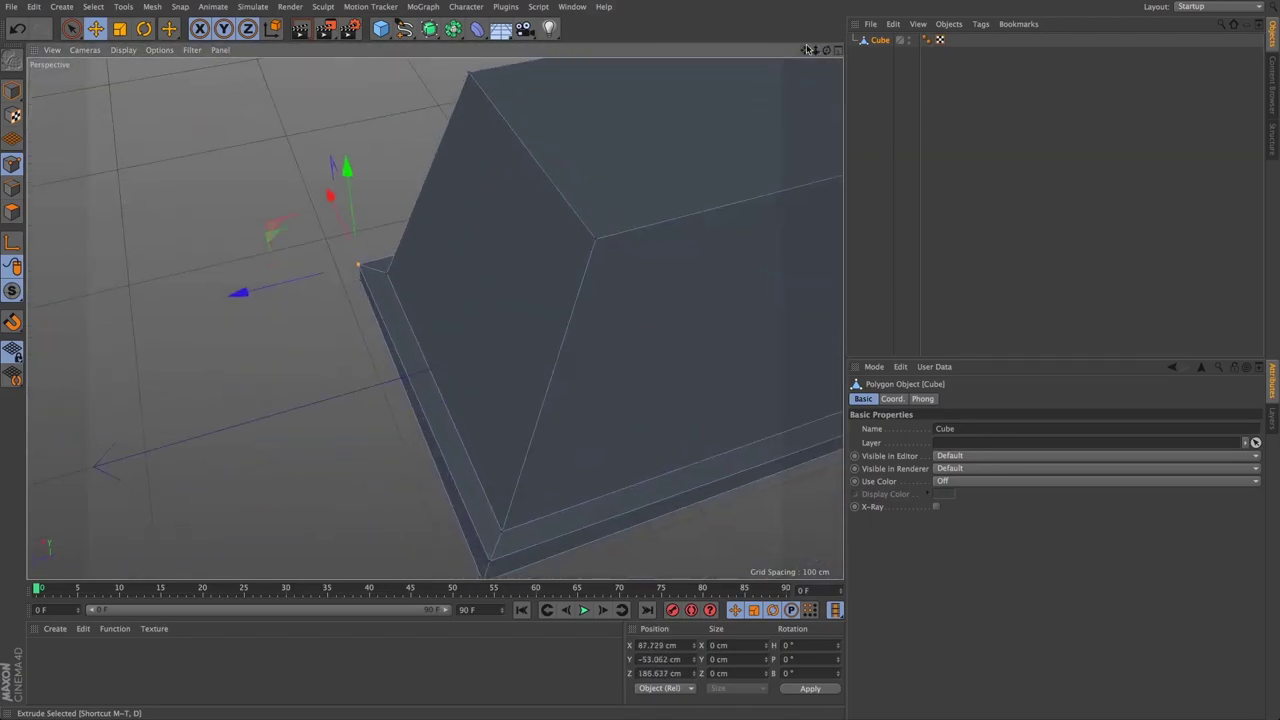
{"action": "double_click", "coordinate": [448, 404]}
{"action": "left_click", "coordinate": [472, 485]}
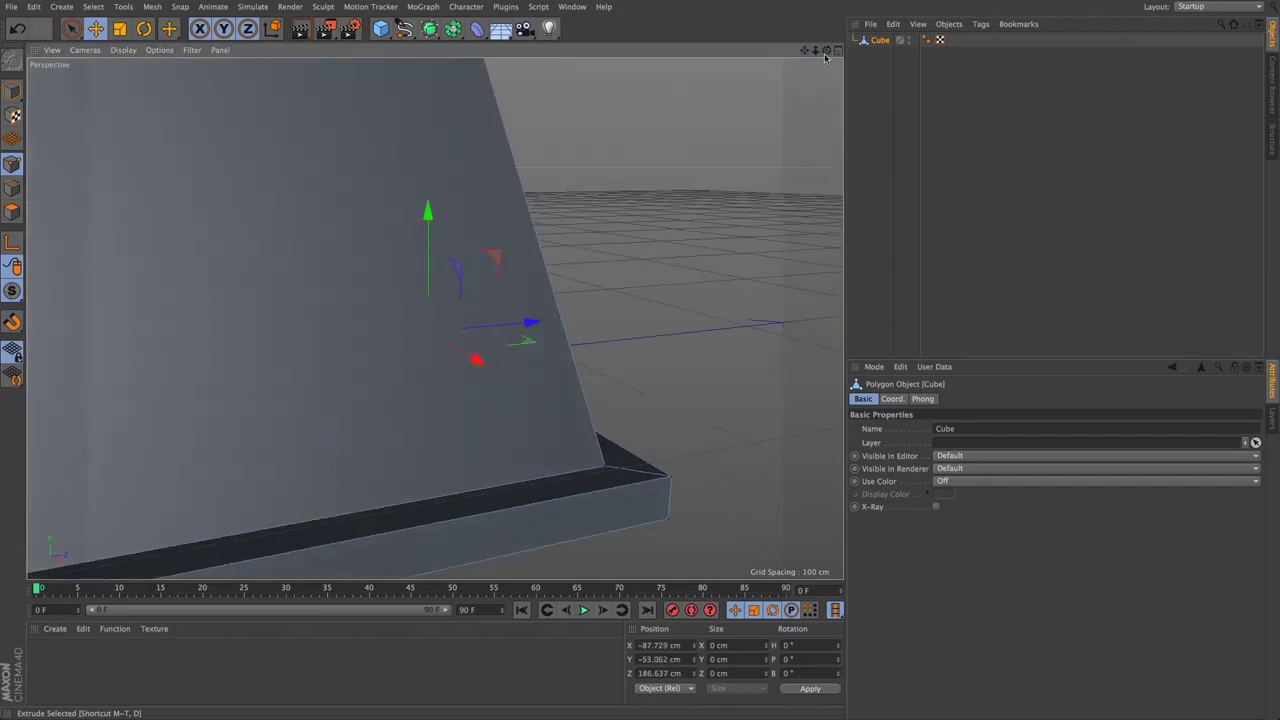
Step: Extrude the bottom face downward into a thin slab
{"action": "left_click_drag", "start_coordinate": [472, 485], "coordinate": [580, 168], "text": "alt"}
{"action": "key", "text": "d"}
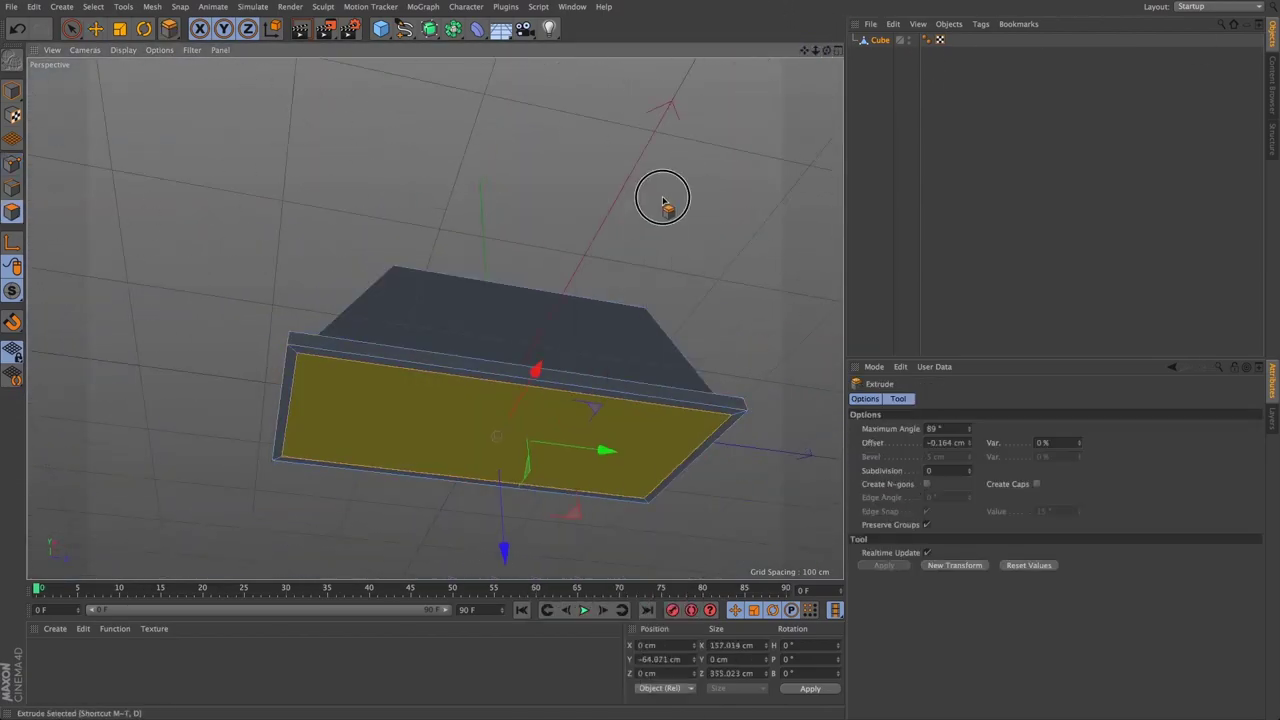
{"action": "left_click_drag", "start_coordinate": [712, 180], "coordinate": [723, 214], "text": "alt"}
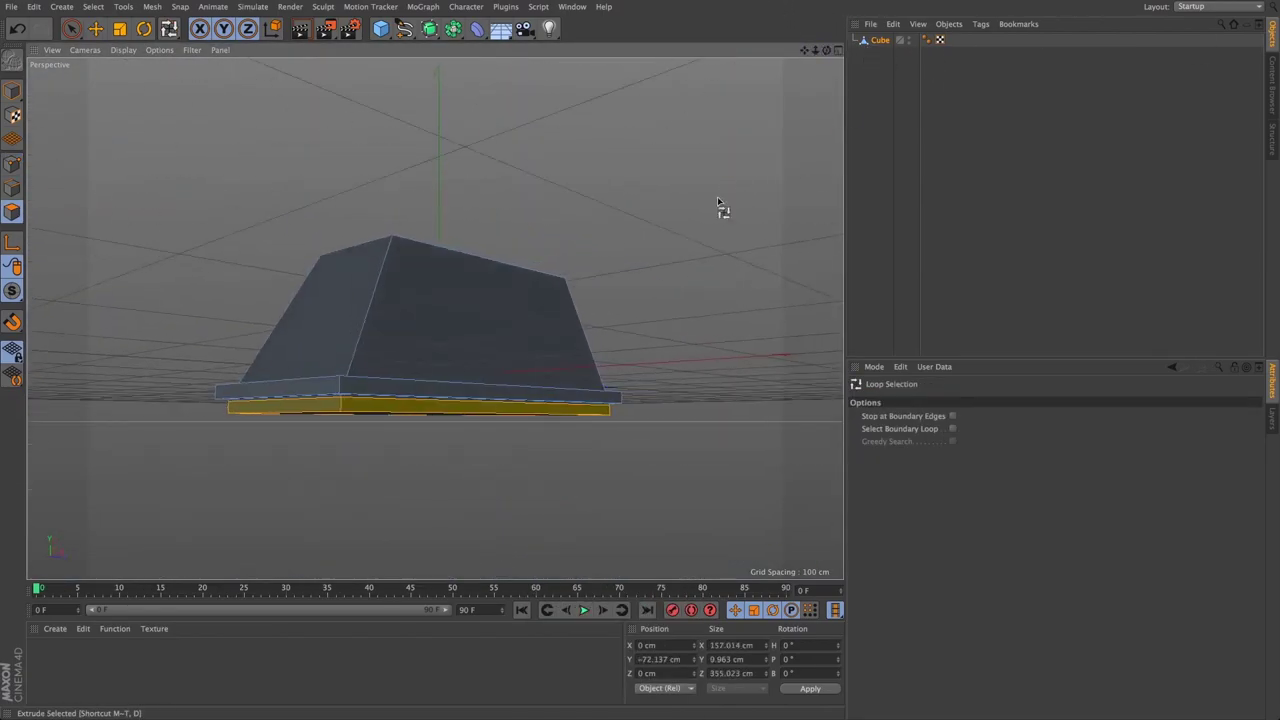
Step: Bevel the droid body's corner and top edges at 5 cm with 5 subdivisions
{"action": "left_click_drag", "start_coordinate": [691, 309], "coordinate": [834, 98], "text": "alt"}
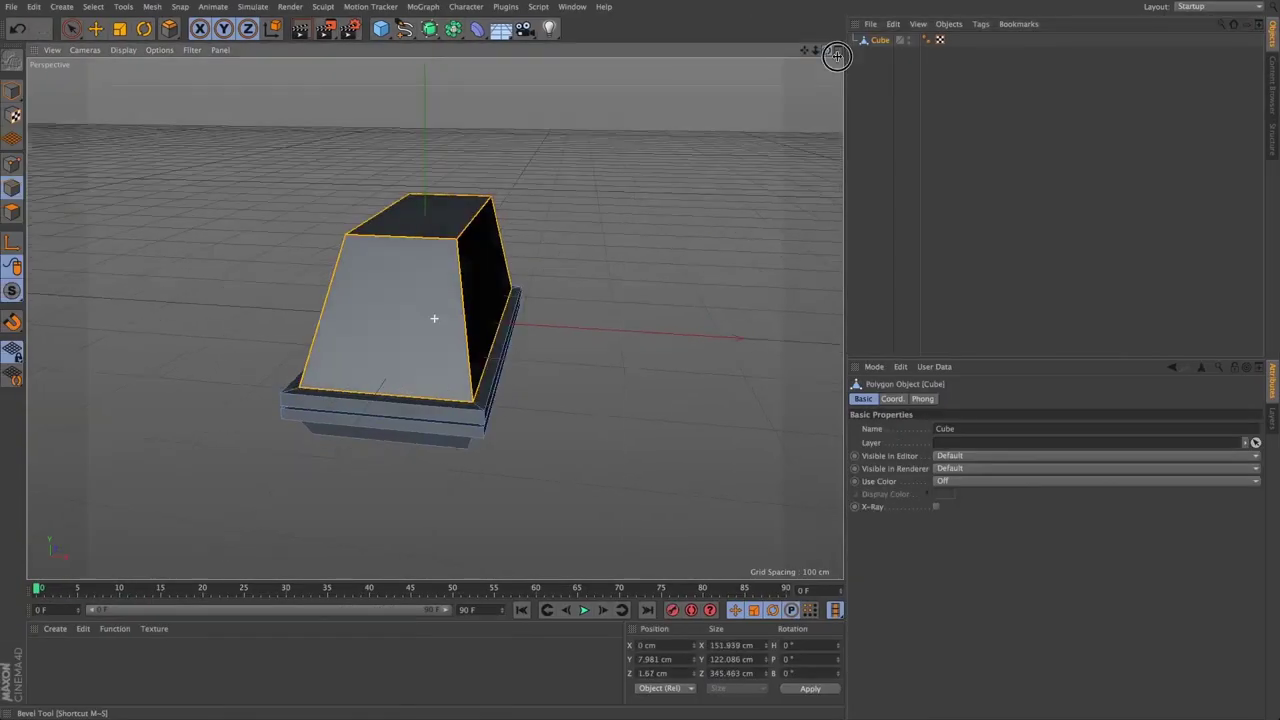
{"action": "right_click", "coordinate": [749, 514]}
{"action": "left_click", "coordinate": [749, 514]}
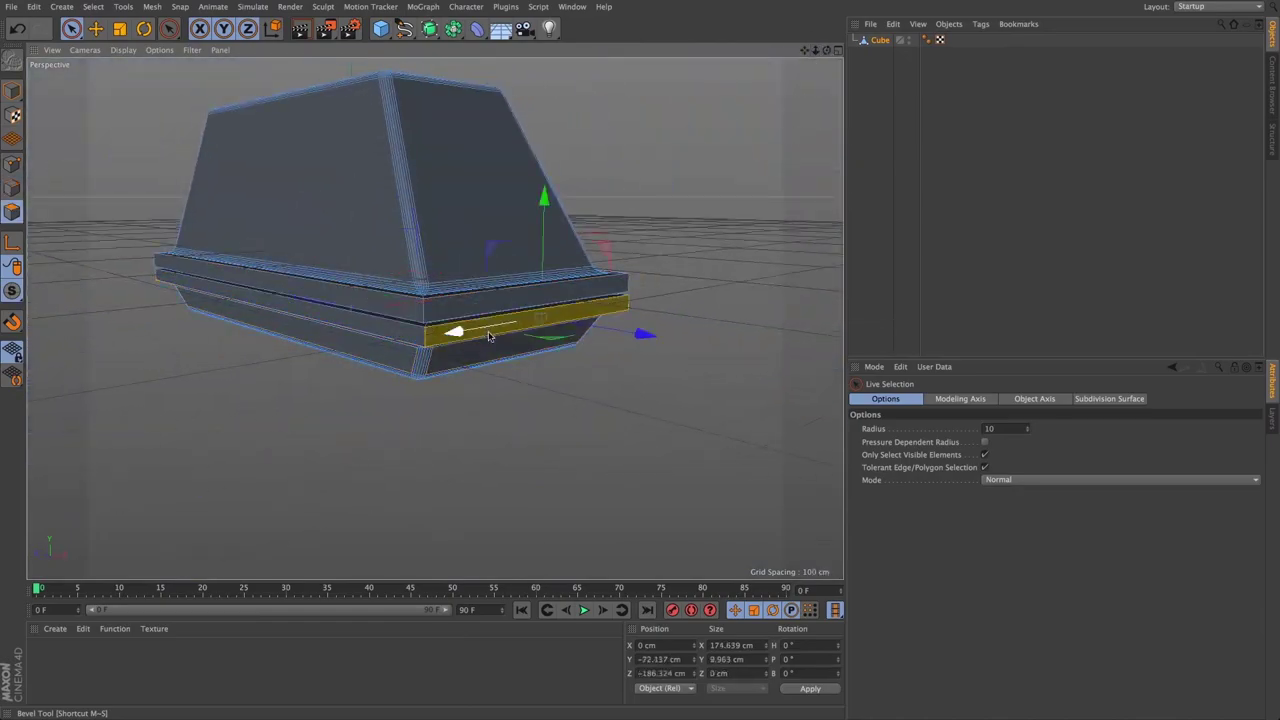
Step: Bevel the wheel cylinder, then loop-select an edge ring and bevel it too
{"action": "key", "text": "m"}
{"action": "key", "text": "s"}
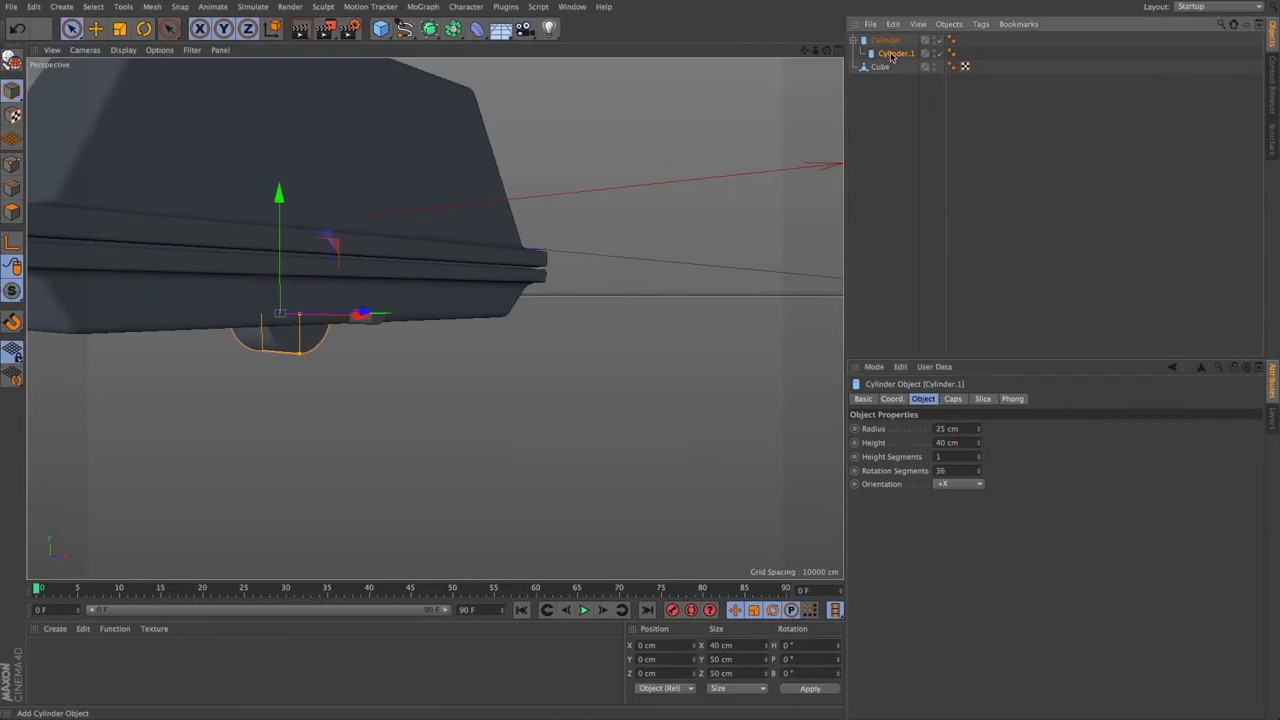
{"action": "key", "text": "u"}
{"action": "key", "text": "l"}
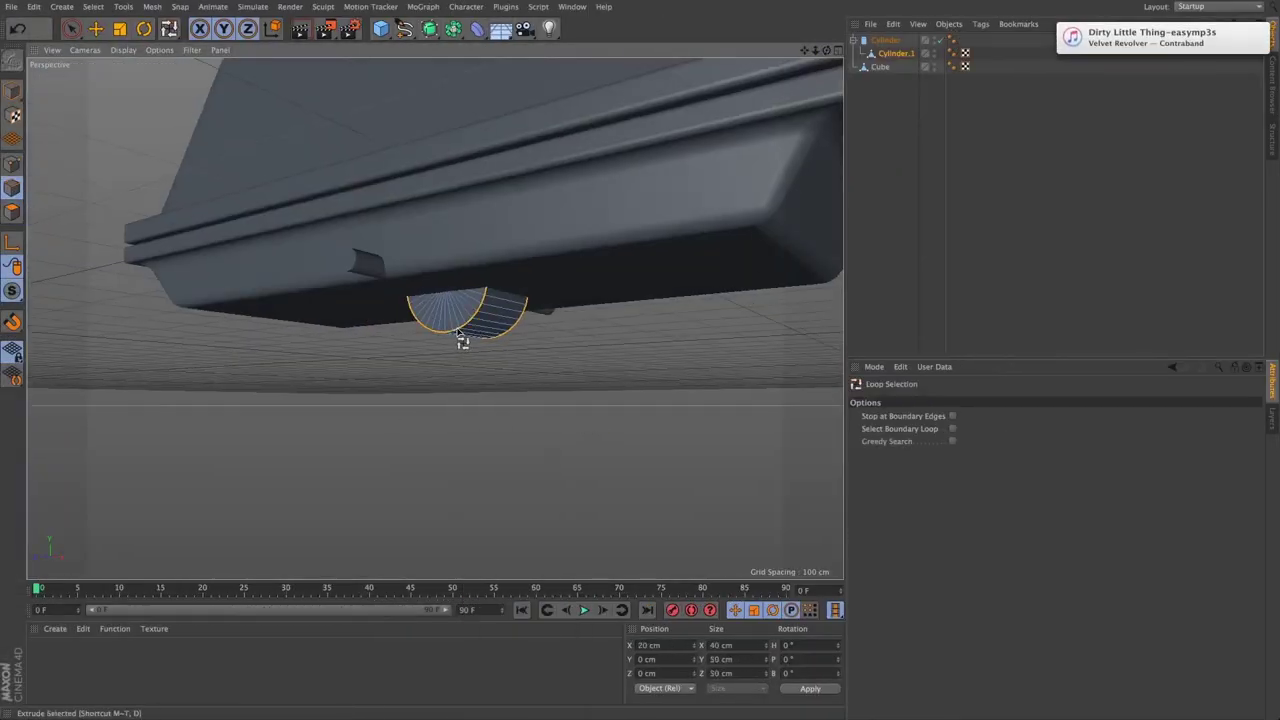
{"action": "key", "text": "m"}
{"action": "key", "text": "s"}
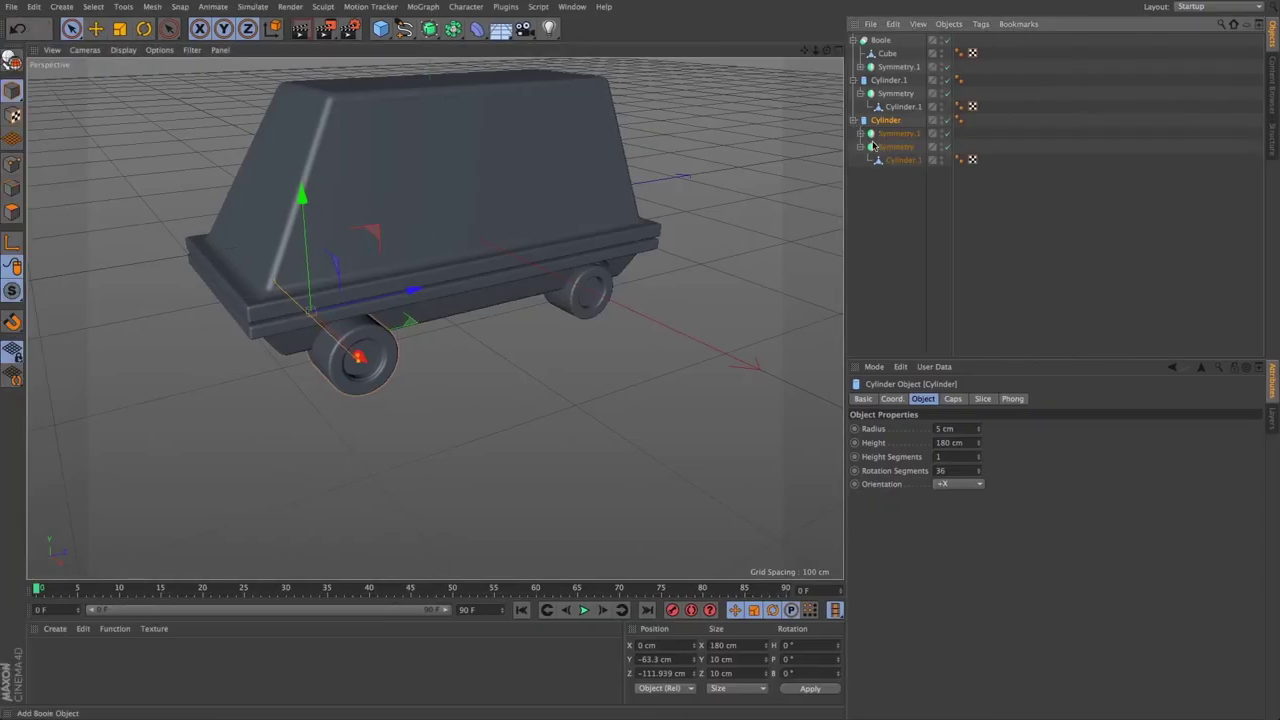
Step: Scale the wheel hub, add a Boole object, and switch to the enlarged Right view
{"action": "left_click", "coordinate": [895, 174]}
{"action": "key", "text": "t"}
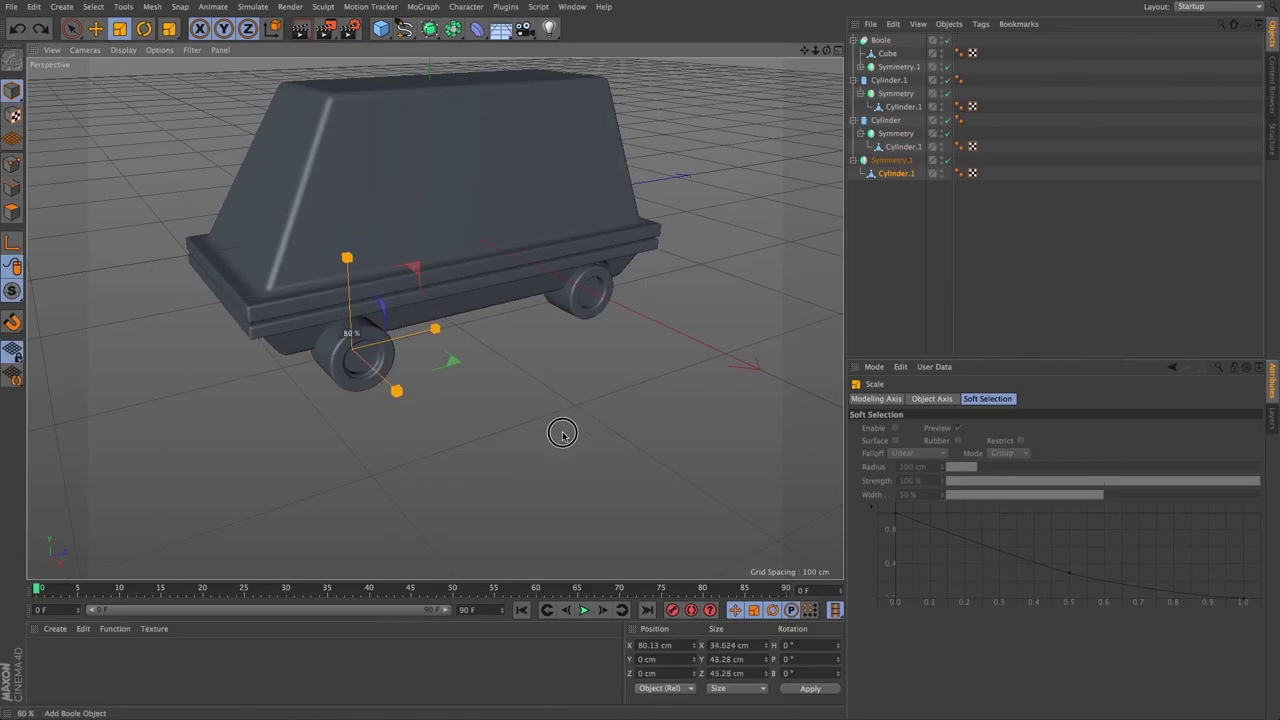
{"action": "left_click", "coordinate": [453, 28]}
{"action": "left_click", "coordinate": [675, 46], "text": "alt"}
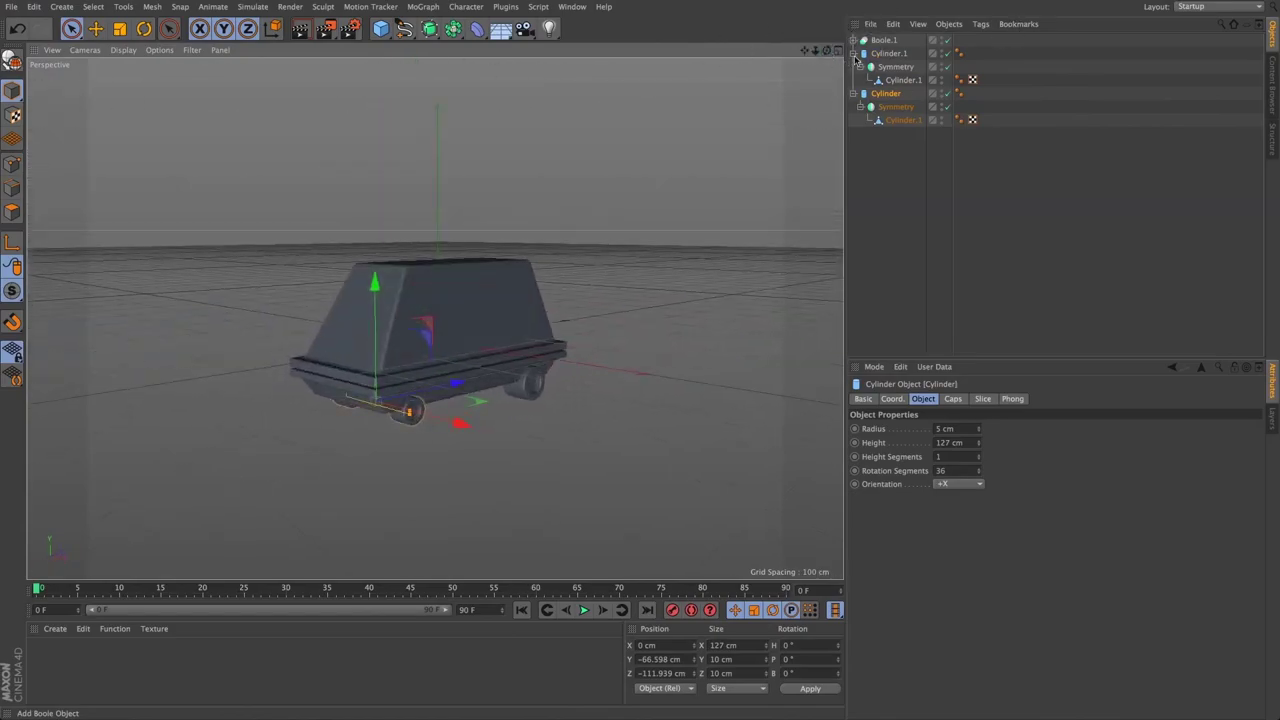
{"action": "left_click", "coordinate": [816, 50]}
{"action": "left_click", "coordinate": [816, 50]}
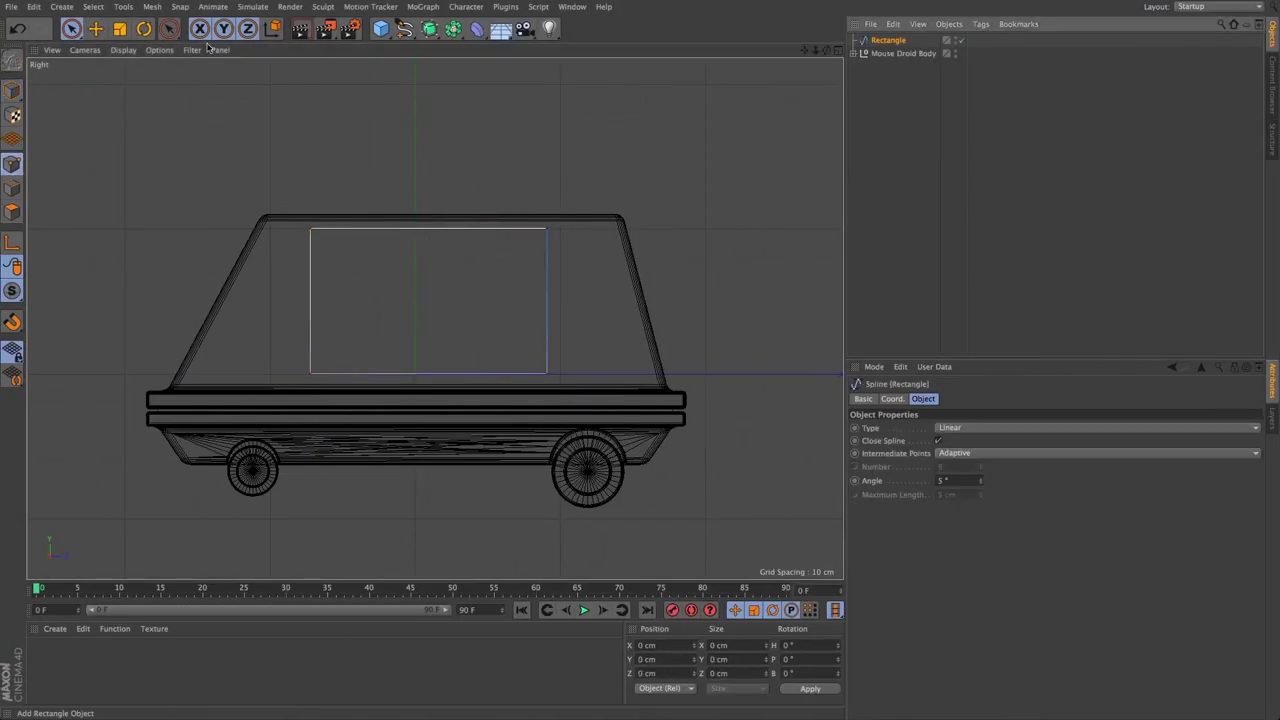
Step: Make the Rectangle editable and nest it under an Extrude generator as a side panel
{"action": "left_click", "coordinate": [152, 7]}
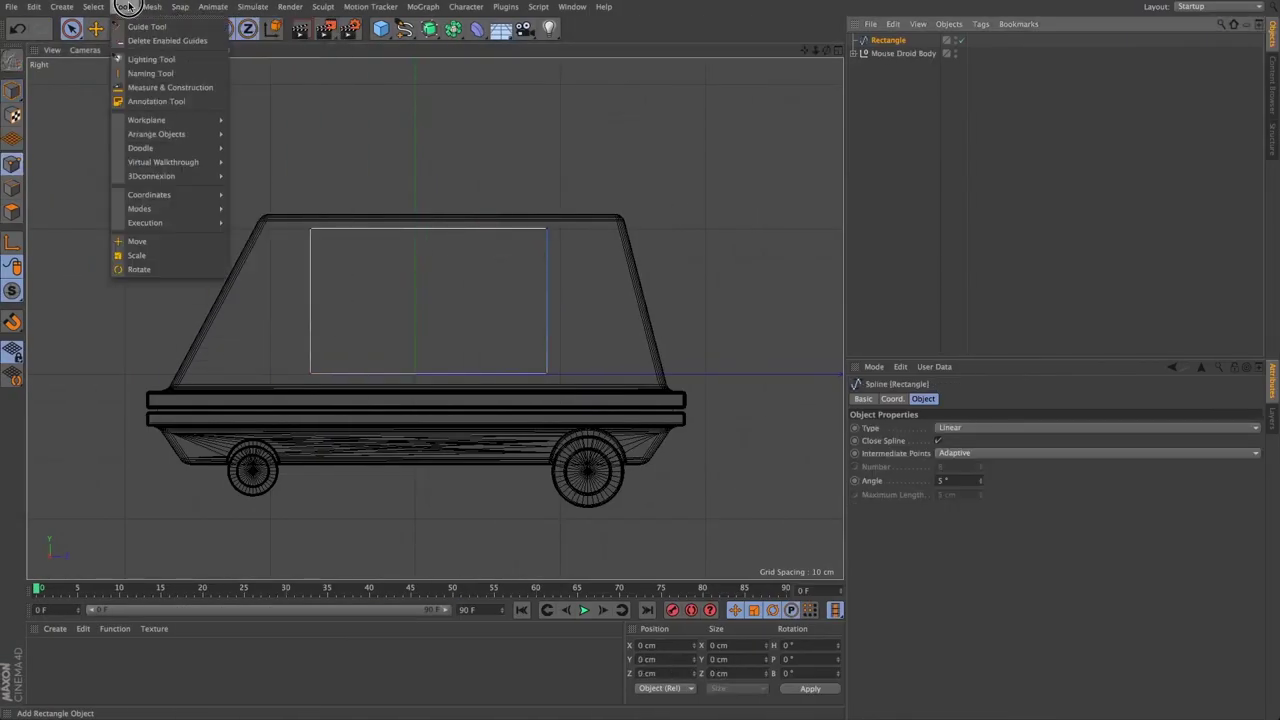
{"action": "left_click", "coordinate": [265, 325]}
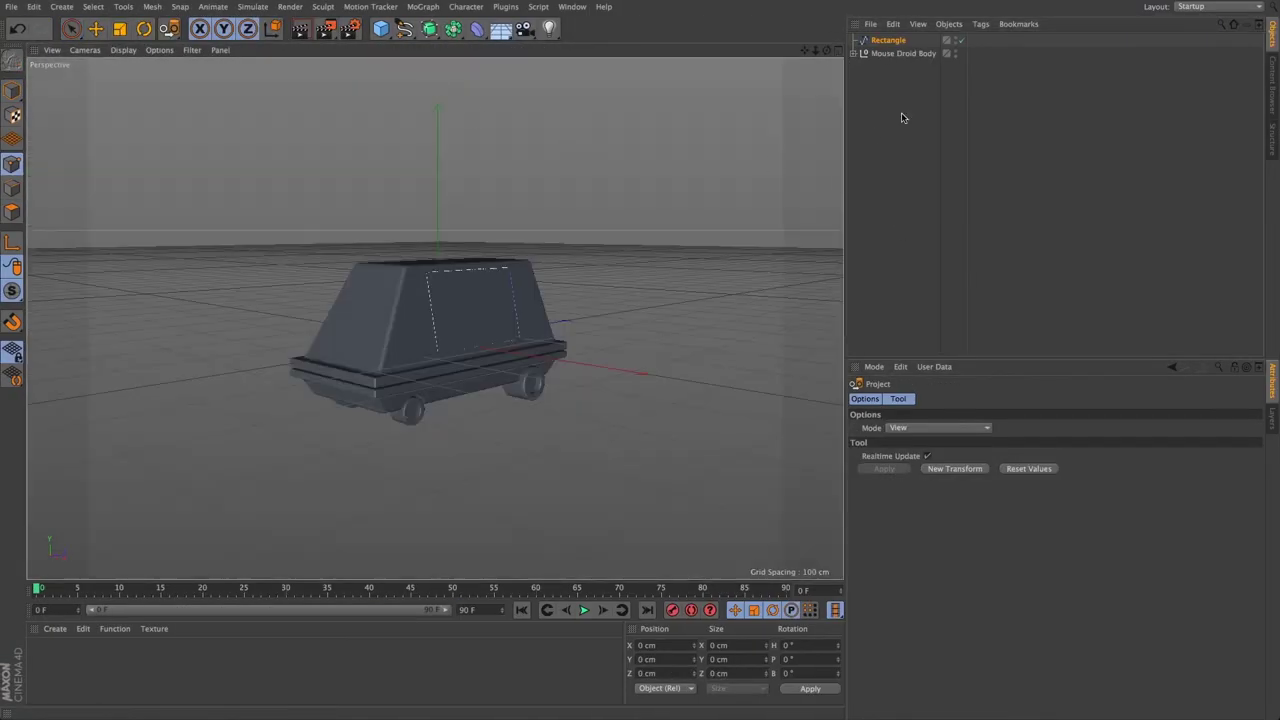
{"action": "left_click", "coordinate": [428, 28]}
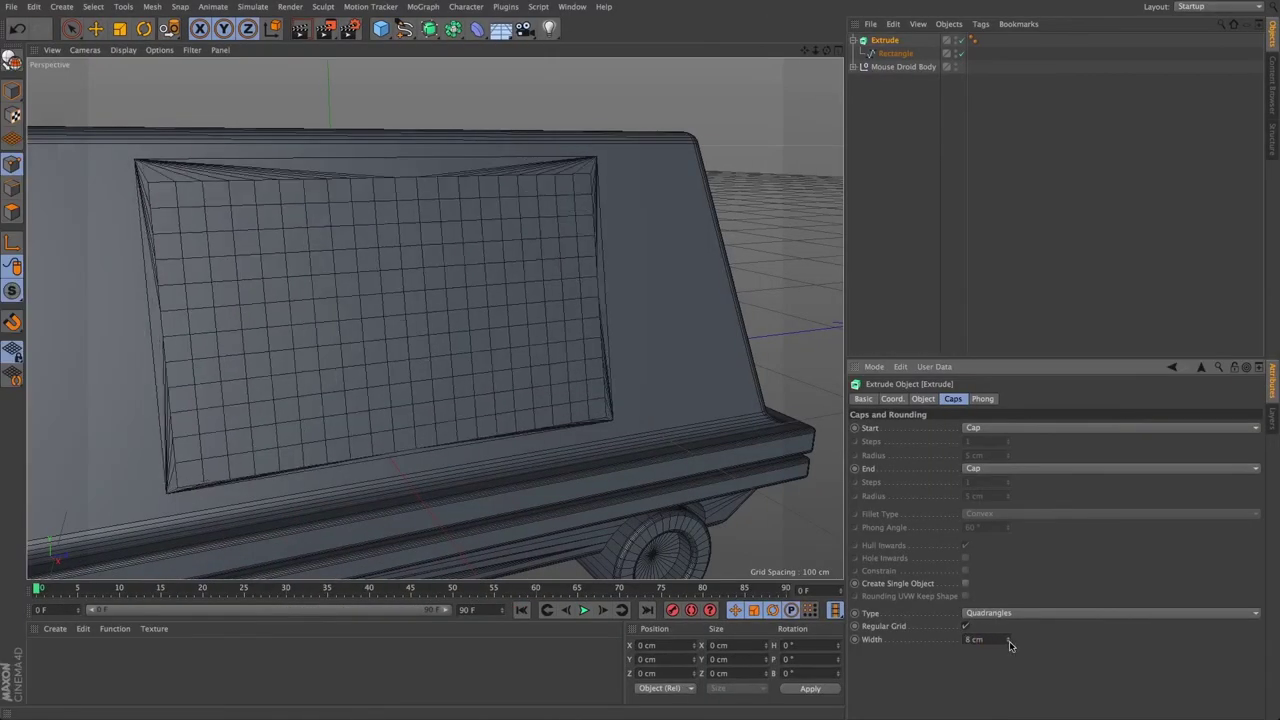
Step: Lower the Extrude cap width to 2.01 cm for a fine square grid
{"action": "left_click_drag", "start_coordinate": [1008, 639], "coordinate": [1008, 632]}
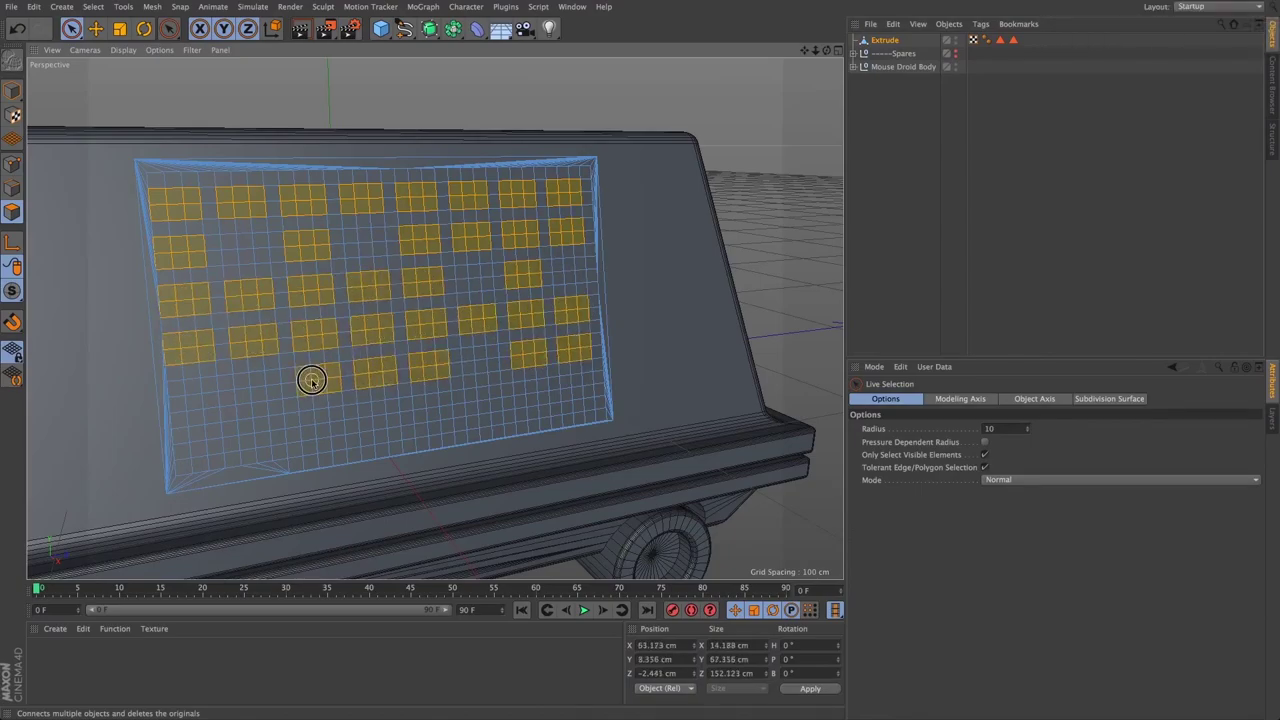
Step: Extrude the selected grid squares outward with Offset 1.5 and apply
{"action": "key", "text": "d"}
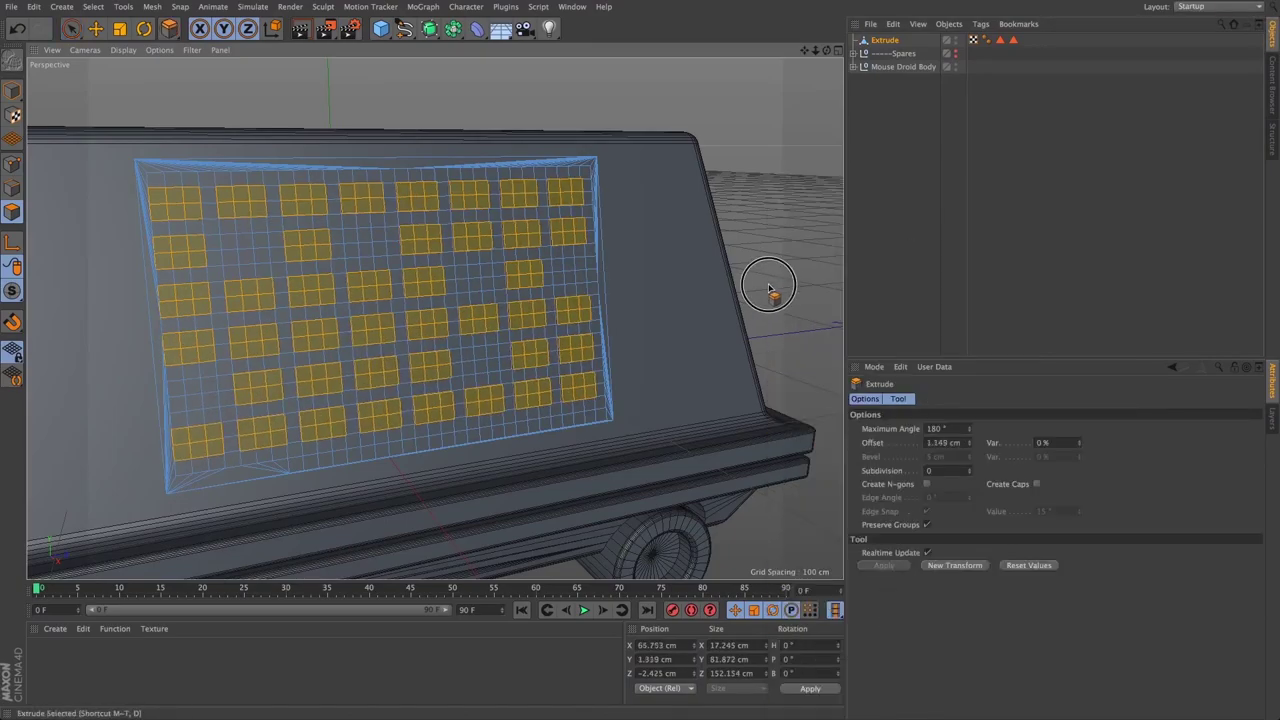
{"action": "left_click_drag", "start_coordinate": [780, 251], "coordinate": [867, 153], "text": "alt"}
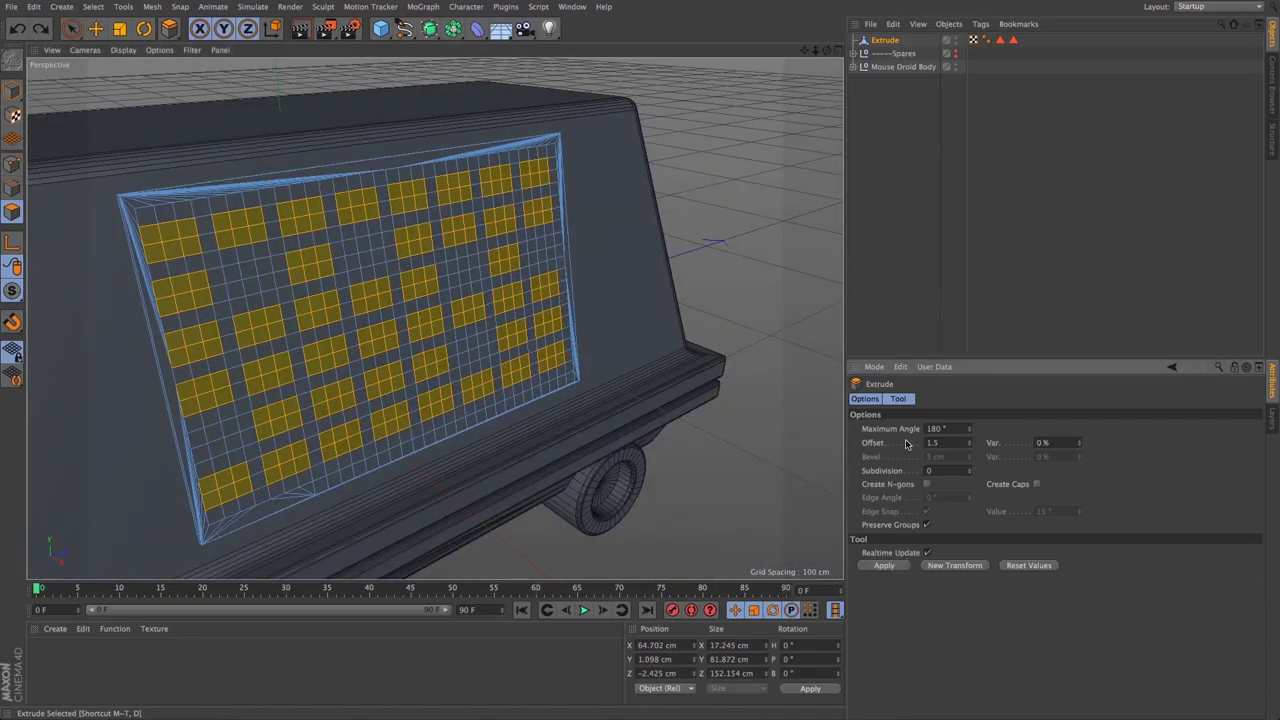
{"action": "right_click", "coordinate": [751, 303]}
{"action": "left_click", "coordinate": [775, 405]}
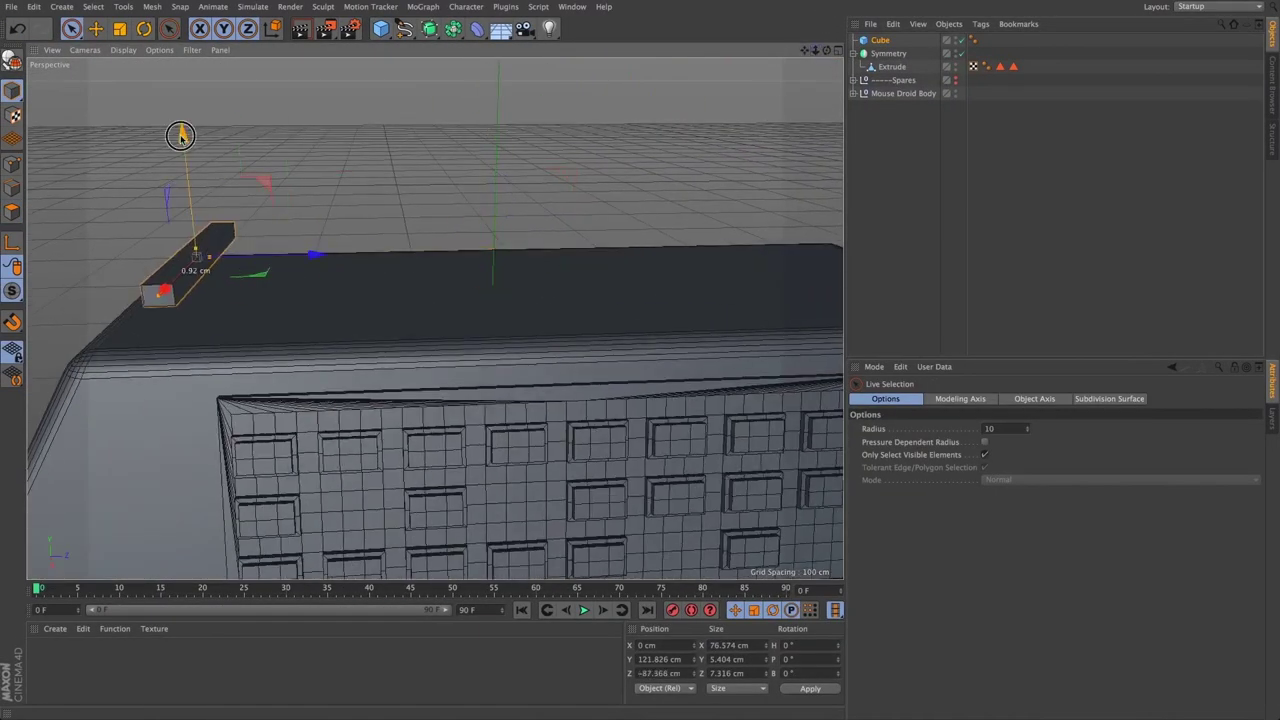
Step: Resize the small cube to 20 cm deep on the body top and make it editable
{"action": "left_click_drag", "start_coordinate": [180, 135], "coordinate": [217, 280]}
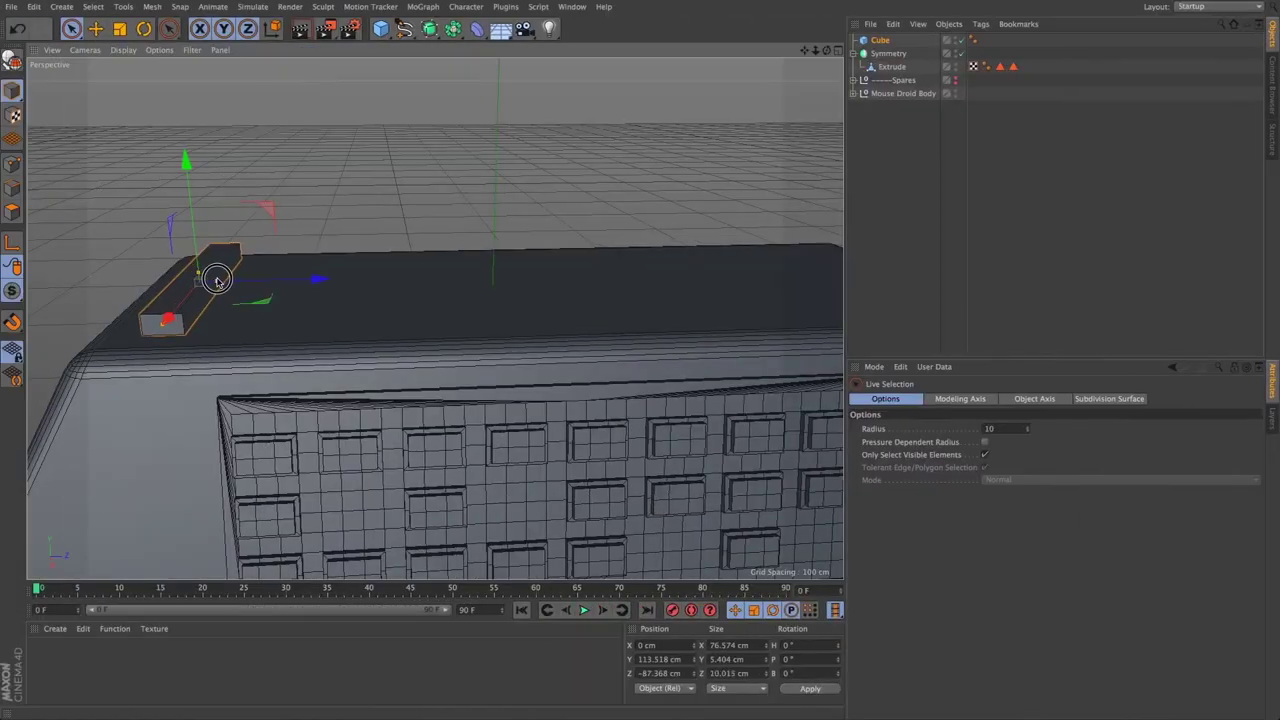
{"action": "left_click_drag", "start_coordinate": [183, 167], "coordinate": [186, 167]}
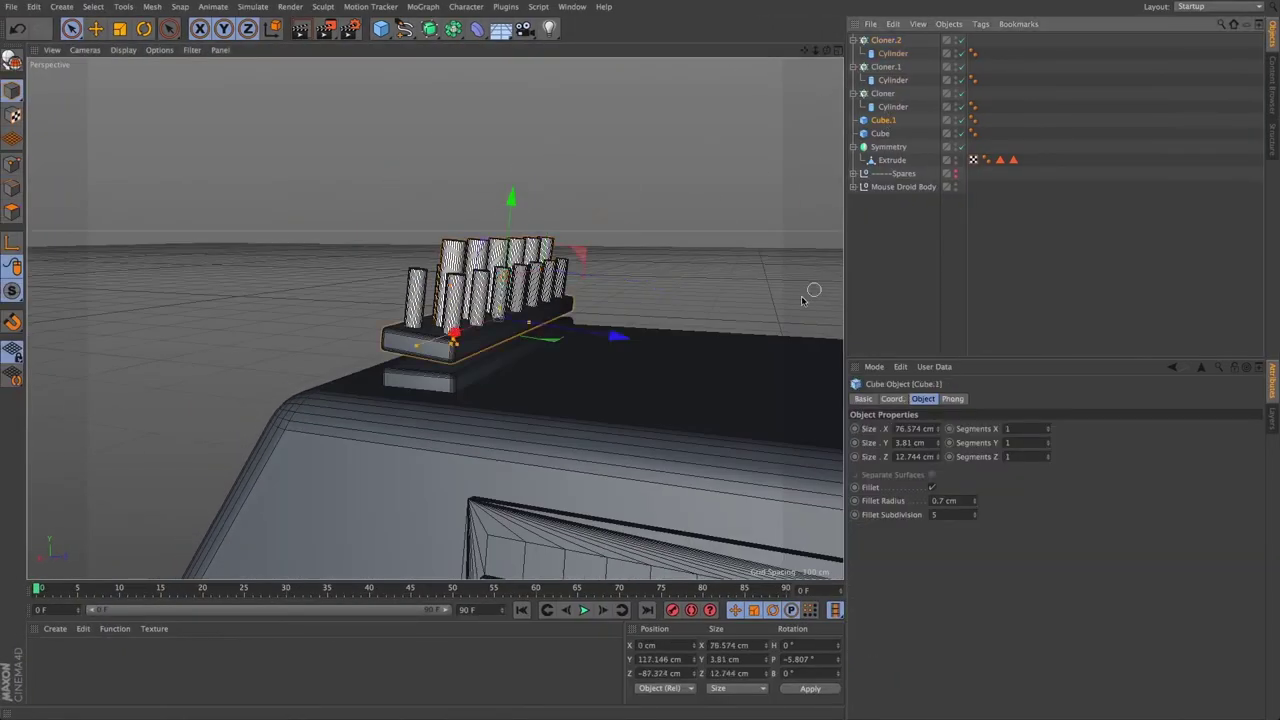
{"action": "right_click", "coordinate": [680, 170]}
{"action": "left_click", "coordinate": [723, 355]}
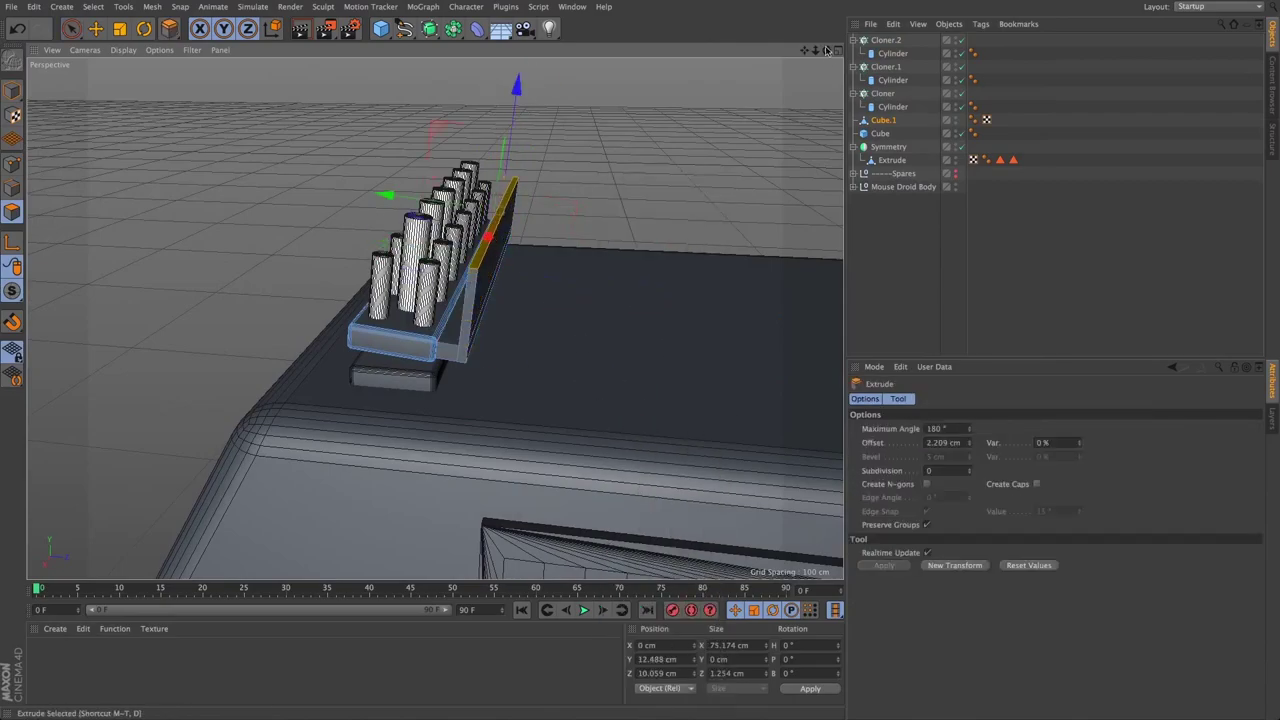
{"action": "left_click_drag", "start_coordinate": [826, 50], "coordinate": [895, 80]}
{"action": "right_click", "coordinate": [688, 172]}
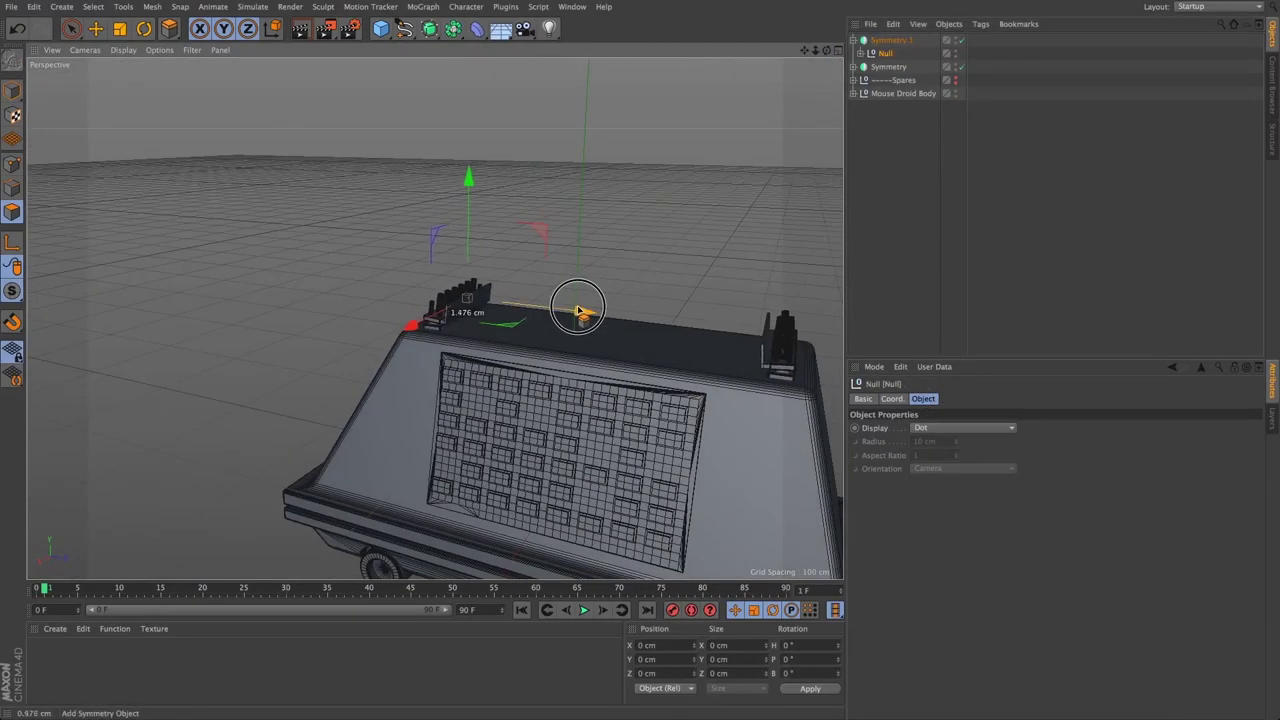
{"action": "left_click_drag", "start_coordinate": [824, 130], "coordinate": [428, 320], "text": "alt"}
{"action": "left_click", "coordinate": [893, 167]}
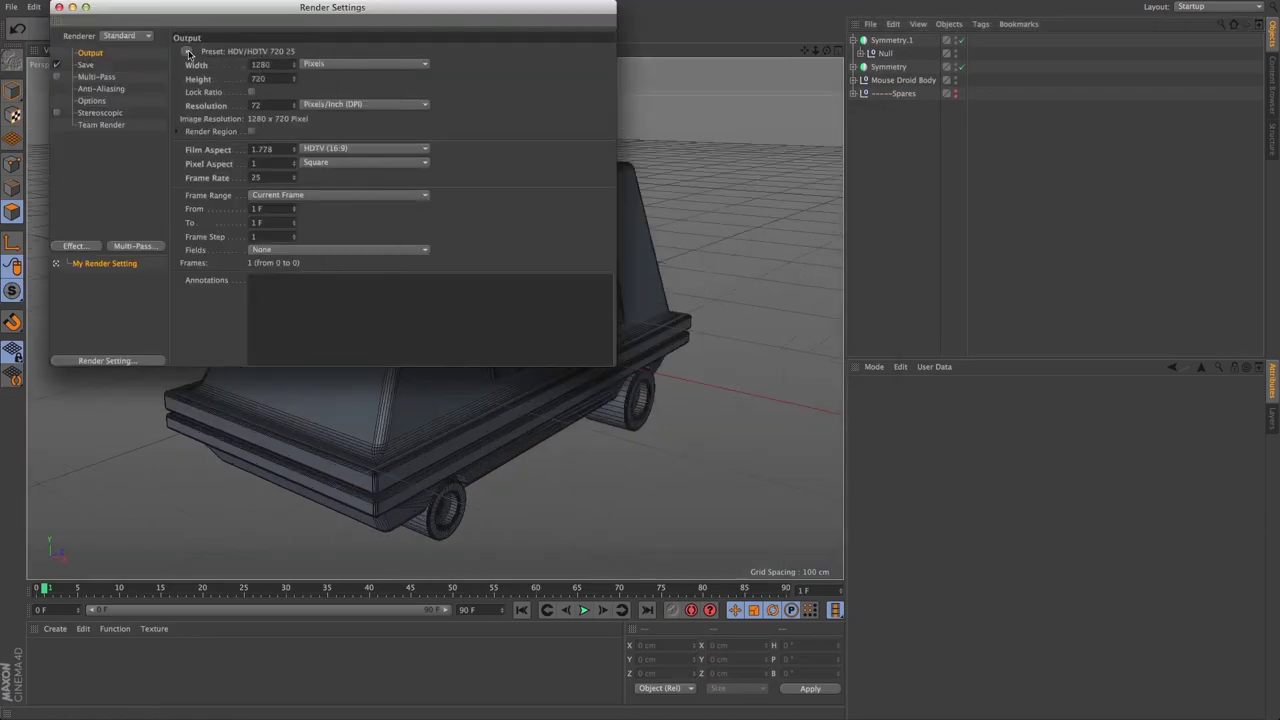
Step: Put Rubber on the wheel and give Mat a Cloud shader in Color and Bump
{"action": "left_click", "coordinate": [59, 7]}
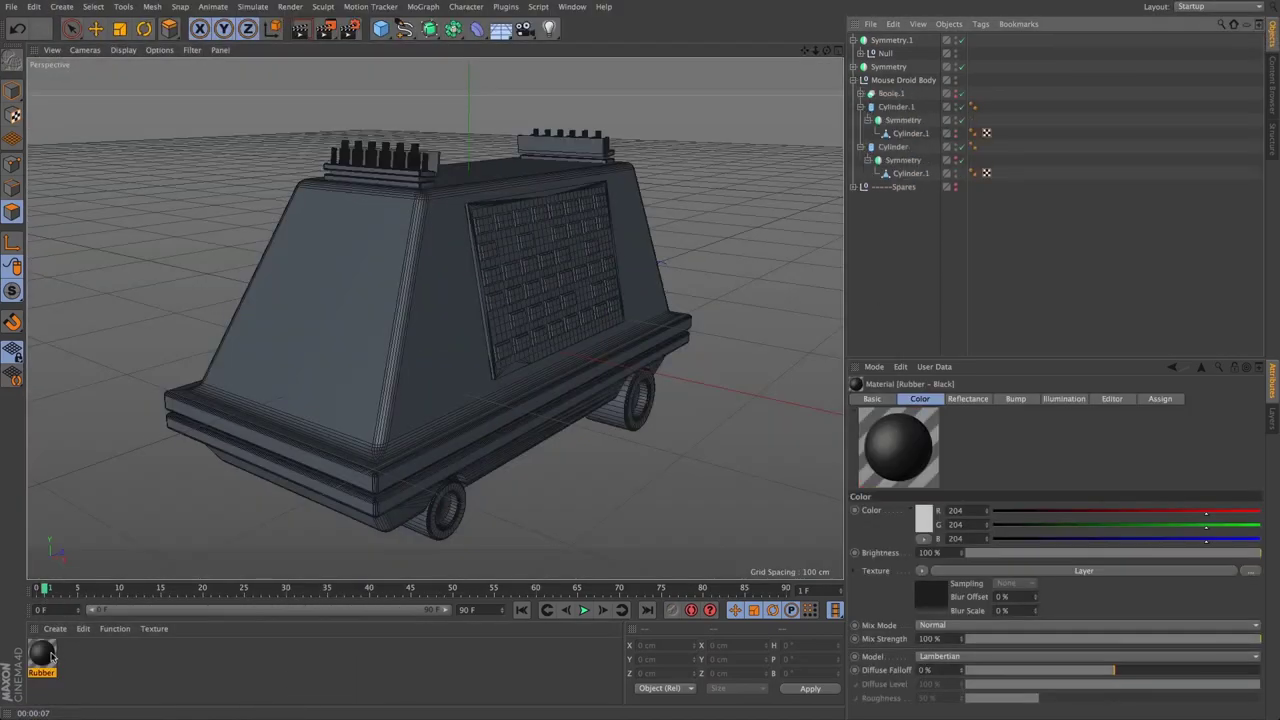
{"action": "left_click_drag", "start_coordinate": [42, 655], "coordinate": [910, 133]}
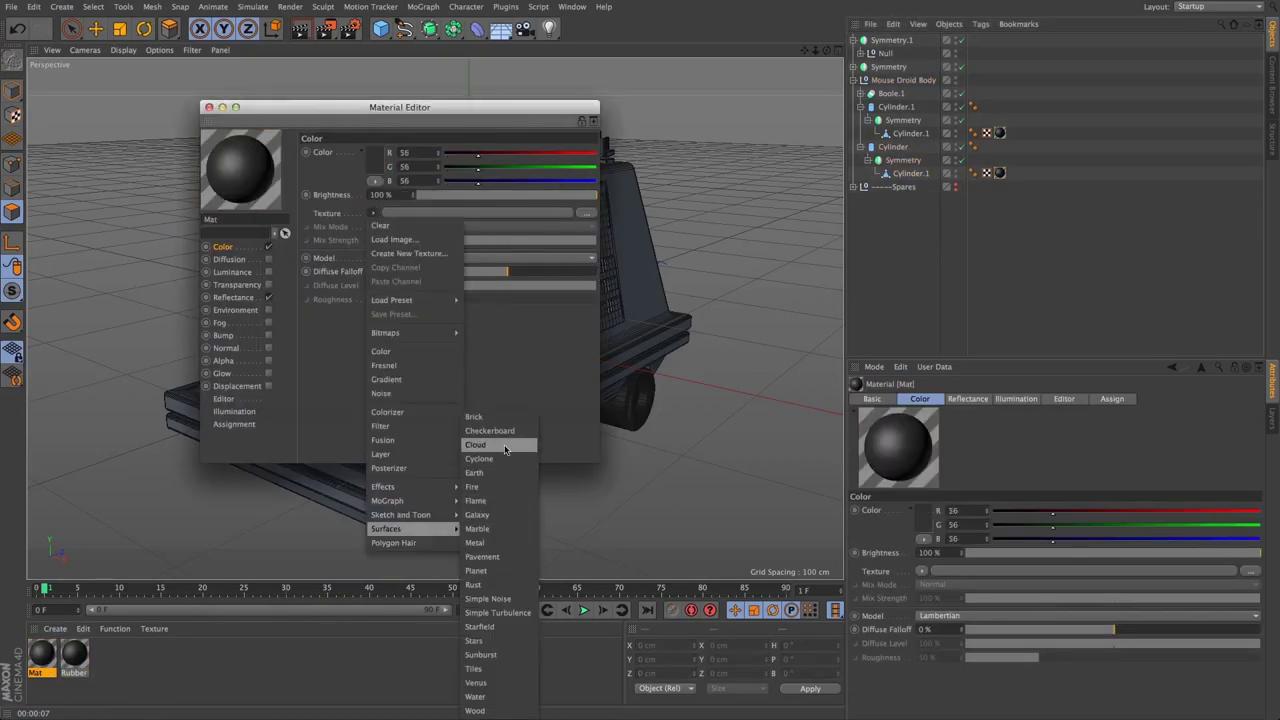
{"action": "left_click", "coordinate": [505, 449]}
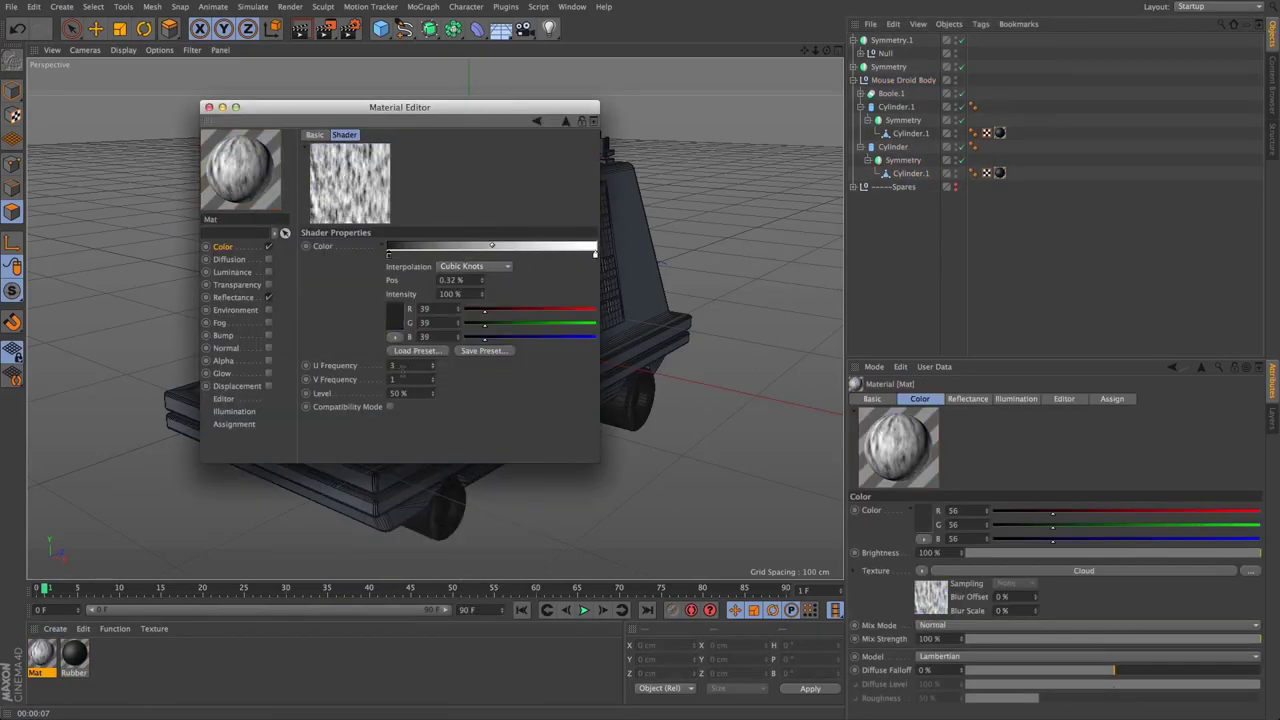
{"action": "left_click", "coordinate": [375, 168]}
{"action": "left_click_drag", "start_coordinate": [379, 229], "coordinate": [364, 189]}
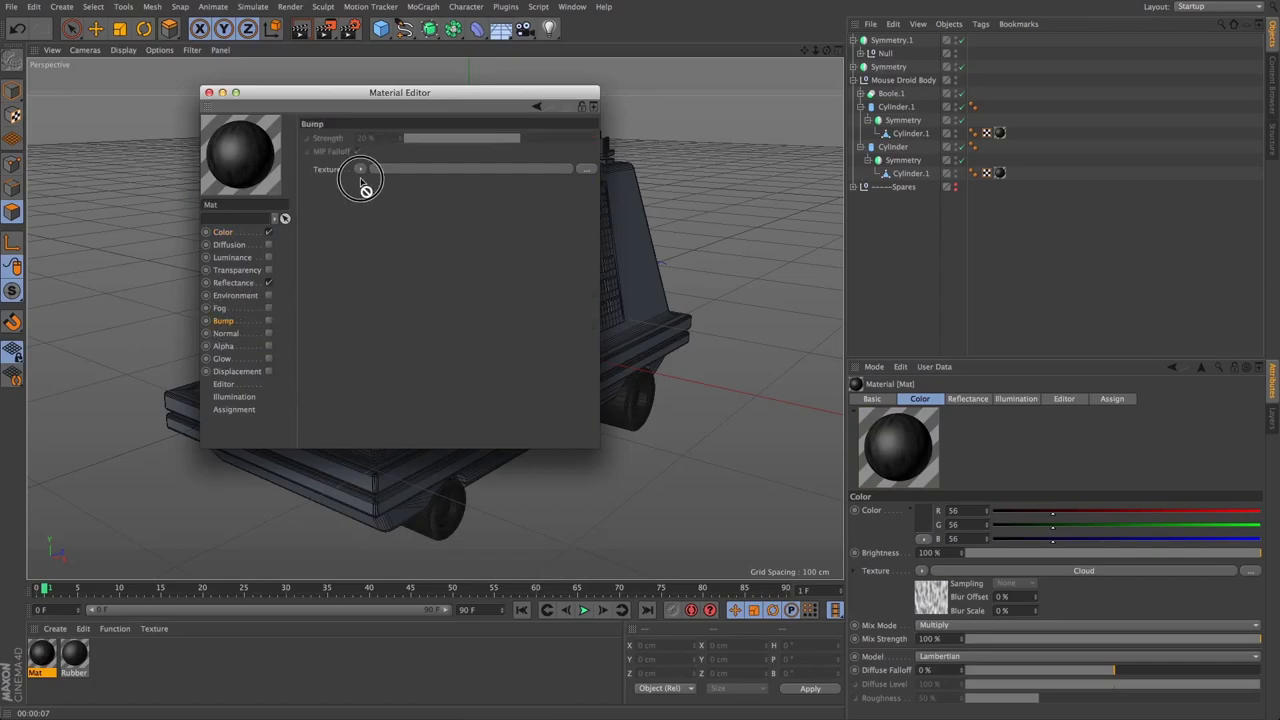
{"action": "key", "text": "super+w"}
Step: Apply Mat to the droid body with Cubic projection and preview the render
{"action": "left_click_drag", "start_coordinate": [117, 666], "coordinate": [905, 80]}
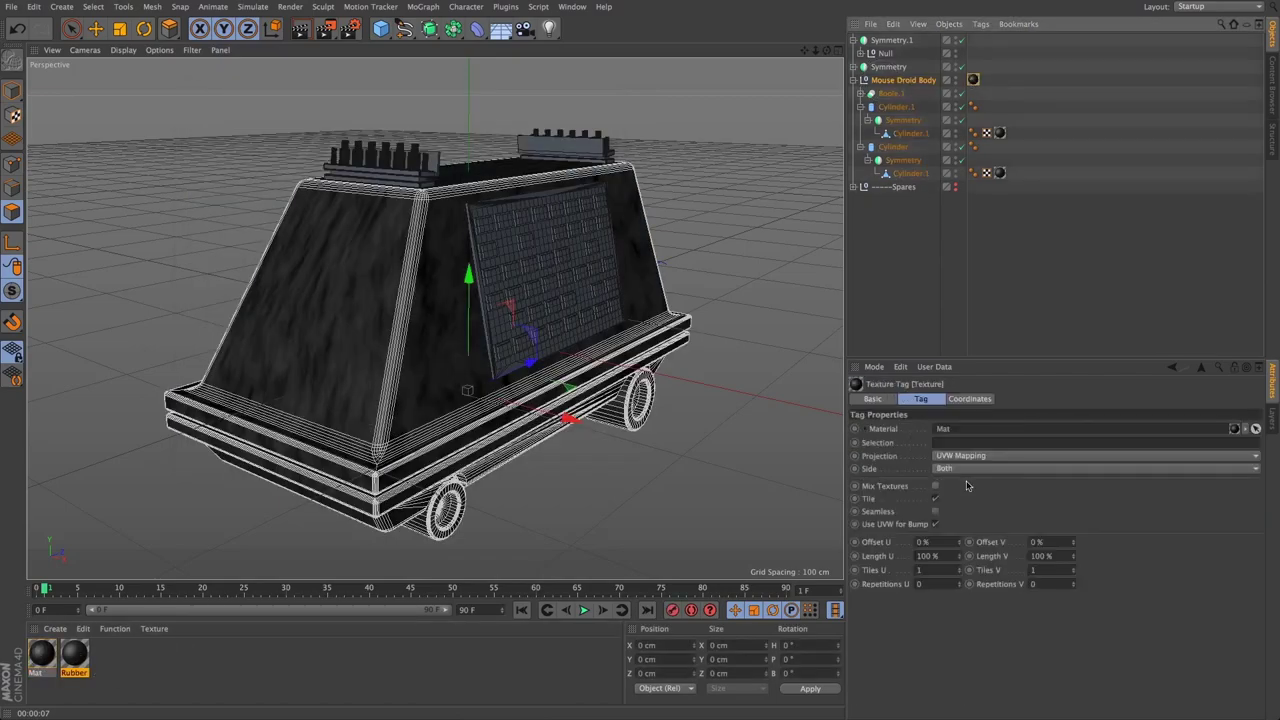
{"action": "key", "text": "ctrl+r"}
{"action": "left_click", "coordinate": [977, 456]}
{"action": "left_click", "coordinate": [977, 505]}
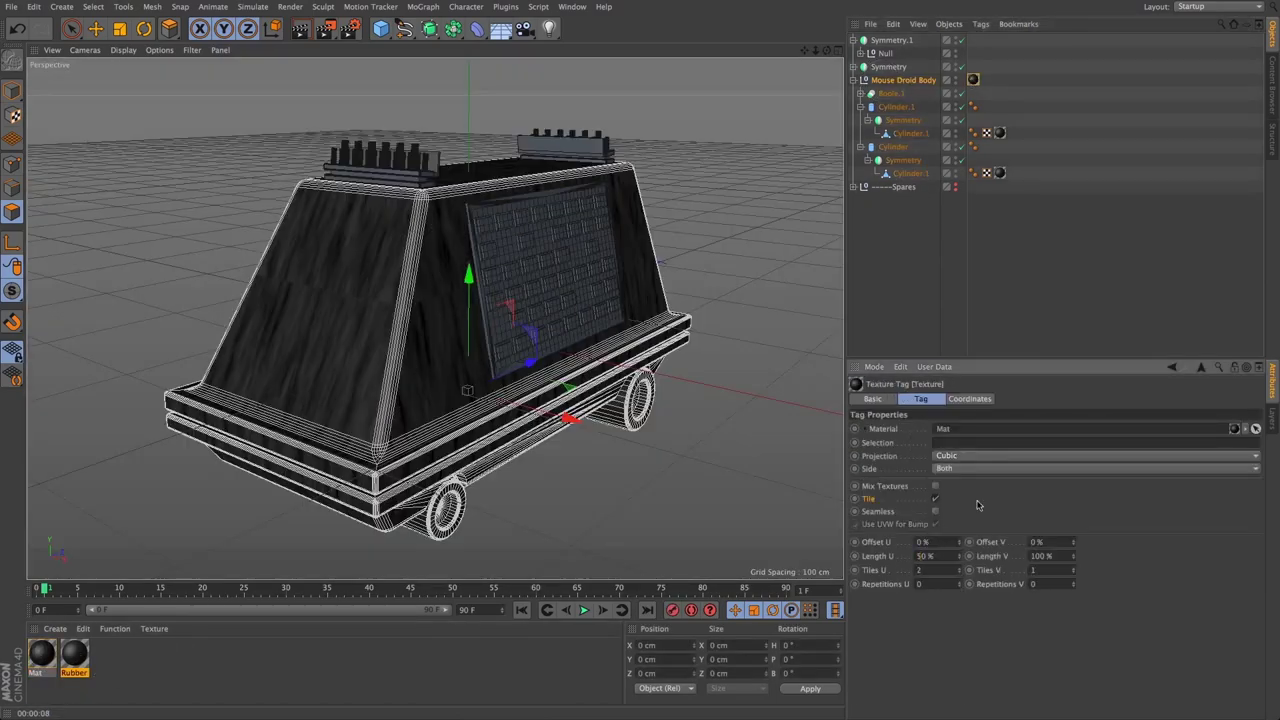
{"action": "double_click", "coordinate": [41, 653]}
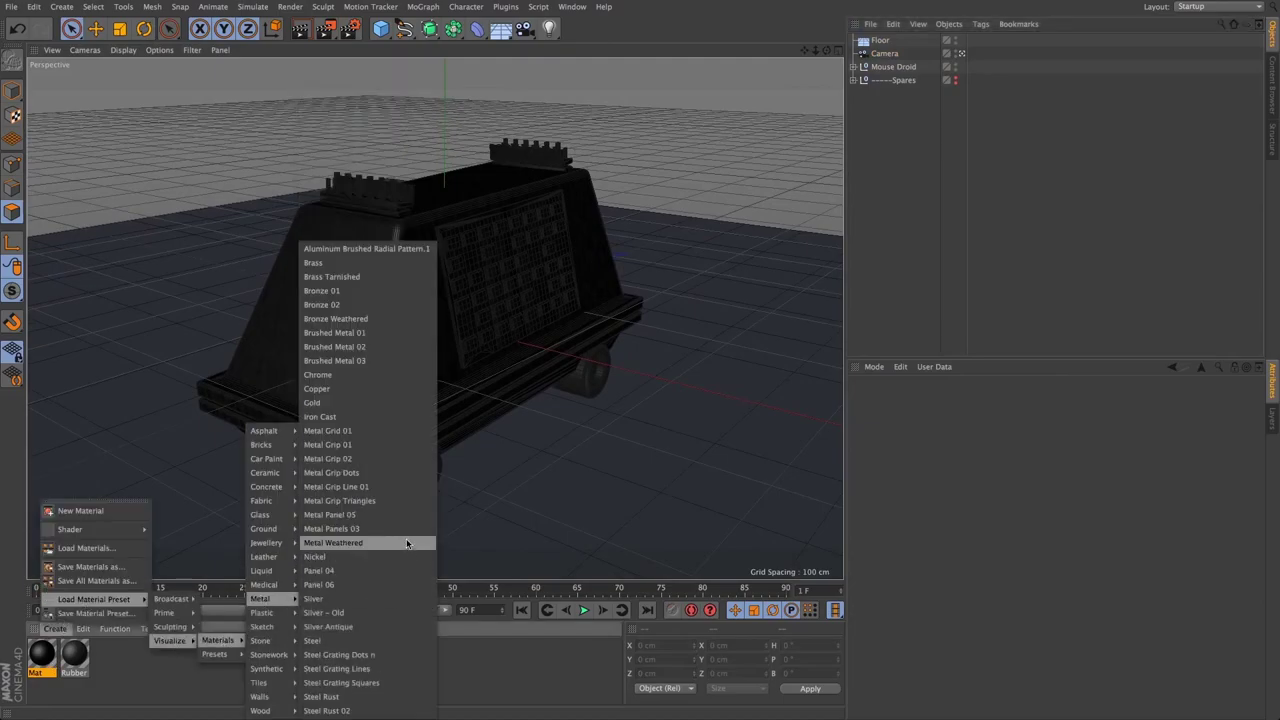
Step: Load the Steel metal preset, set its colour Mix Mode to Multiply and Reflection Strength to 10%
{"action": "double_click", "coordinate": [1042, 120]}
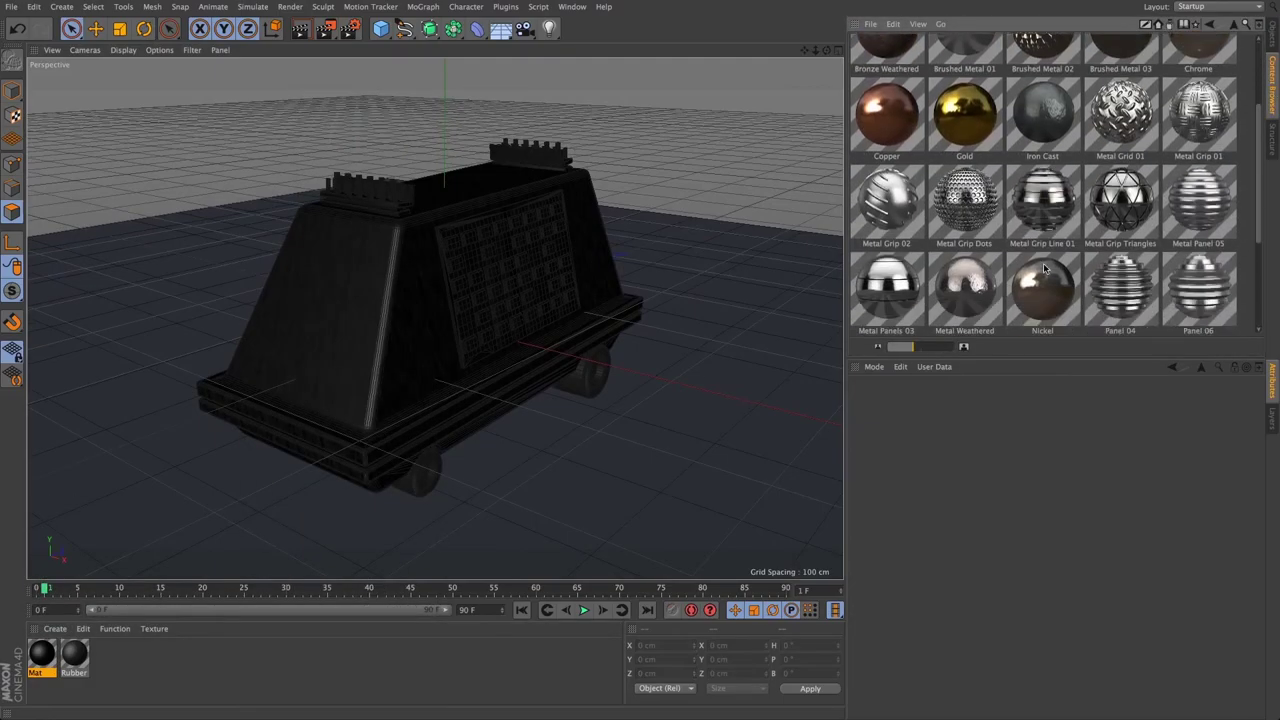
{"action": "left_click", "coordinate": [385, 307]}
{"action": "left_click", "coordinate": [233, 282]}
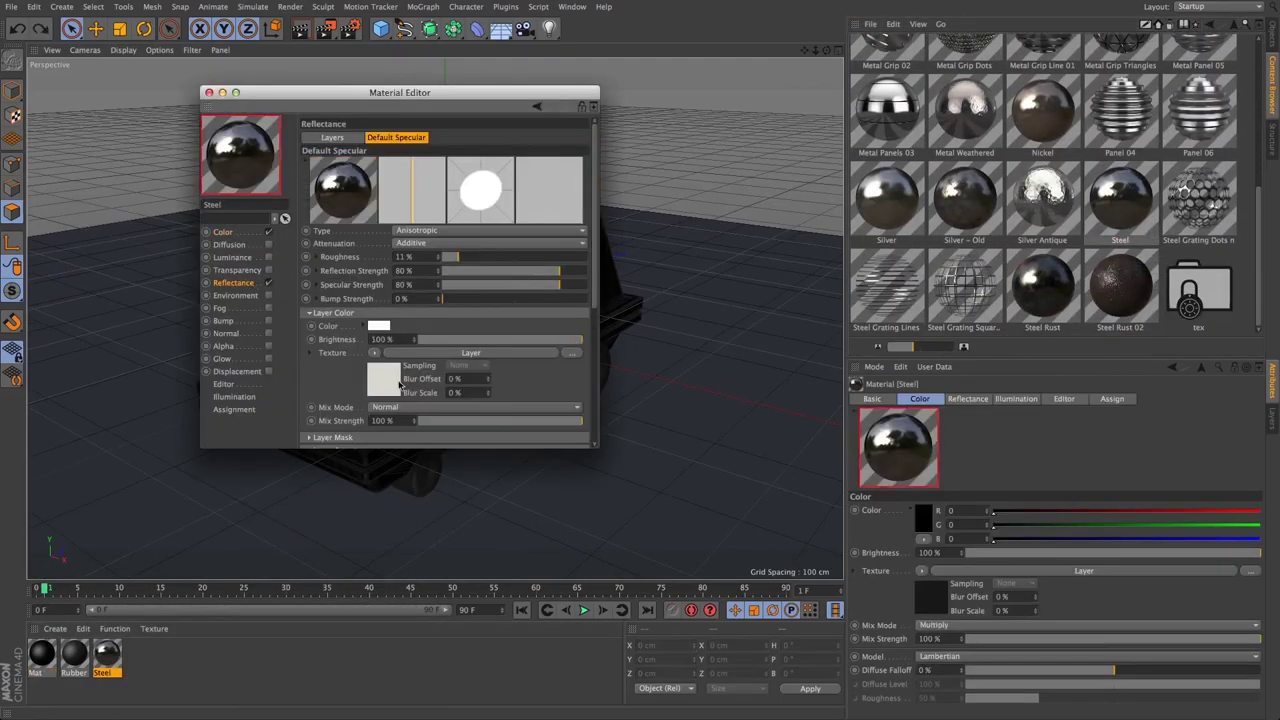
{"action": "left_click", "coordinate": [452, 271]}
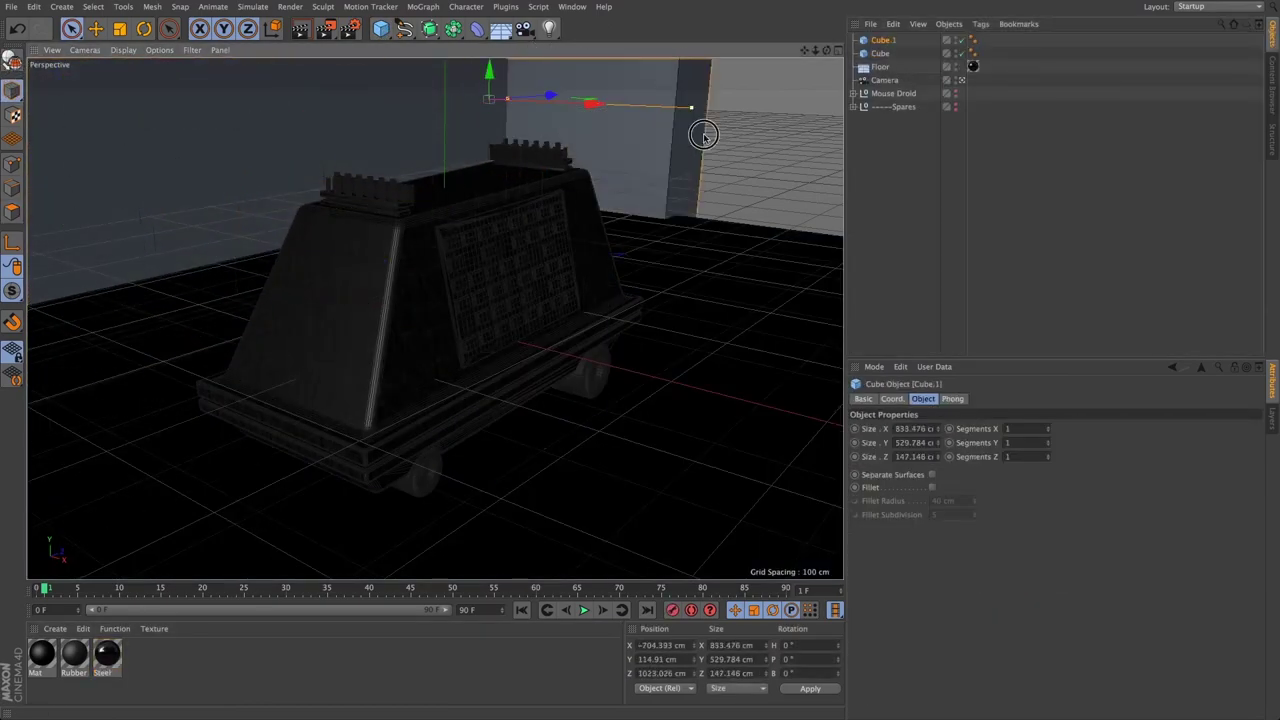
Step: Load the Carbon Fiber preset and texture the sky sphere with Warehouse-with-lights.jpg
{"action": "left_click", "coordinate": [55, 628]}
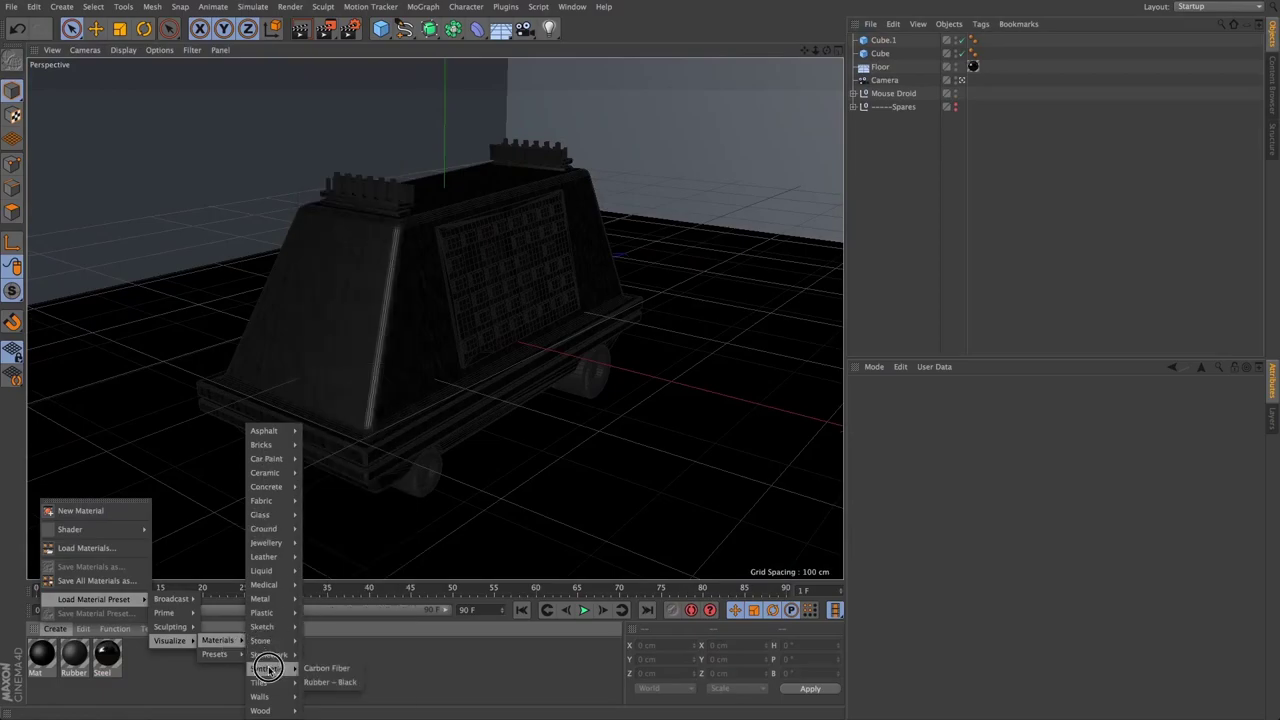
{"action": "left_click", "coordinate": [330, 510]}
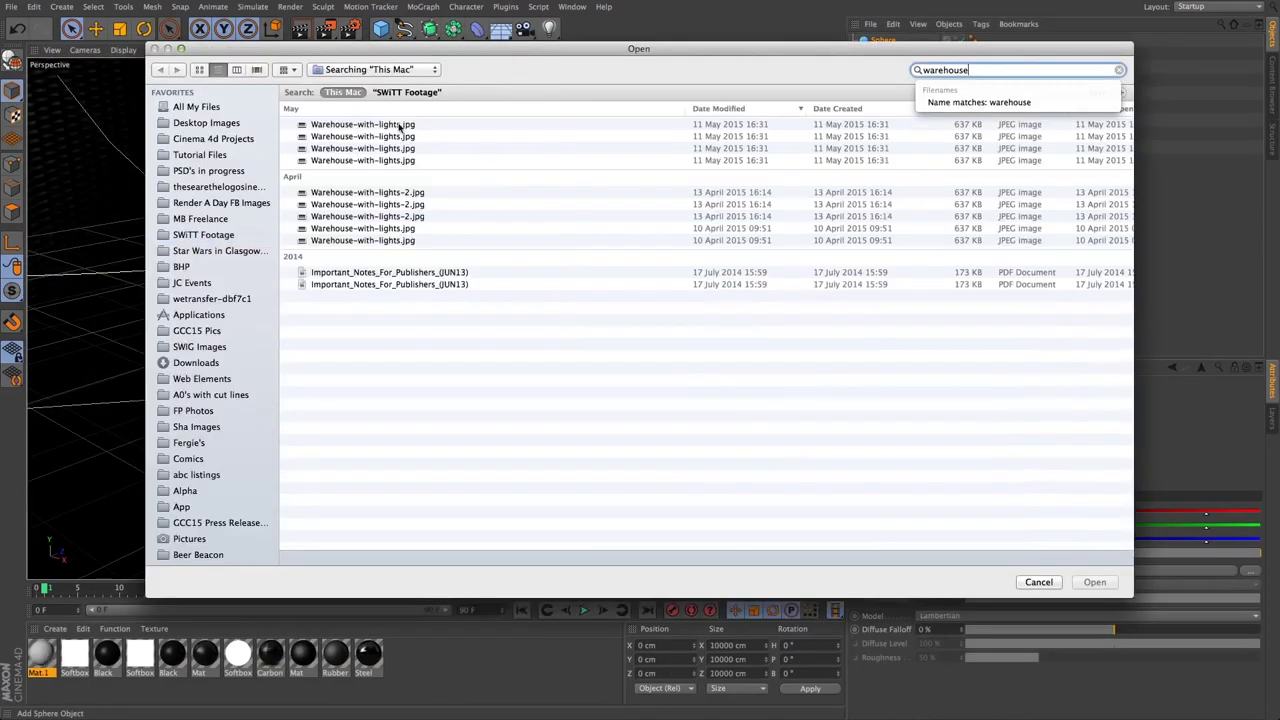
{"action": "type", "text": "warehouse"}
{"action": "left_click", "coordinate": [399, 127]}
{"action": "left_click", "coordinate": [1094, 582]}
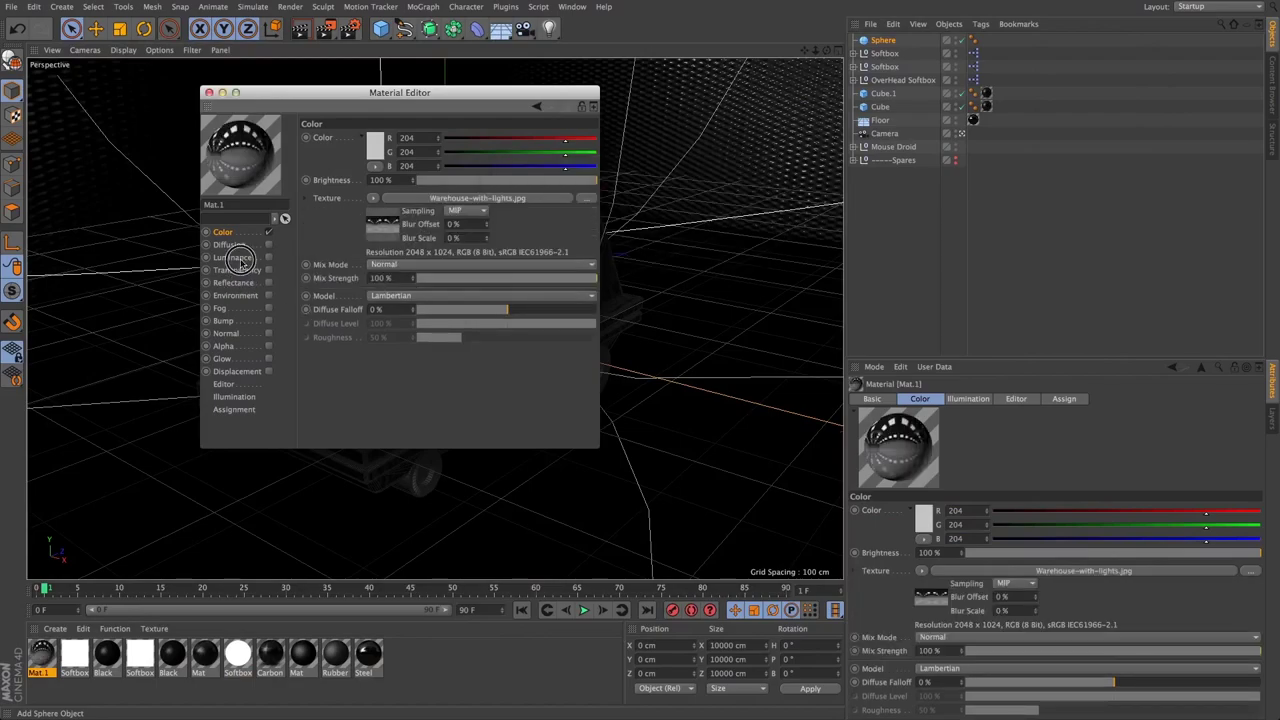
{"action": "left_click", "coordinate": [895, 261]}
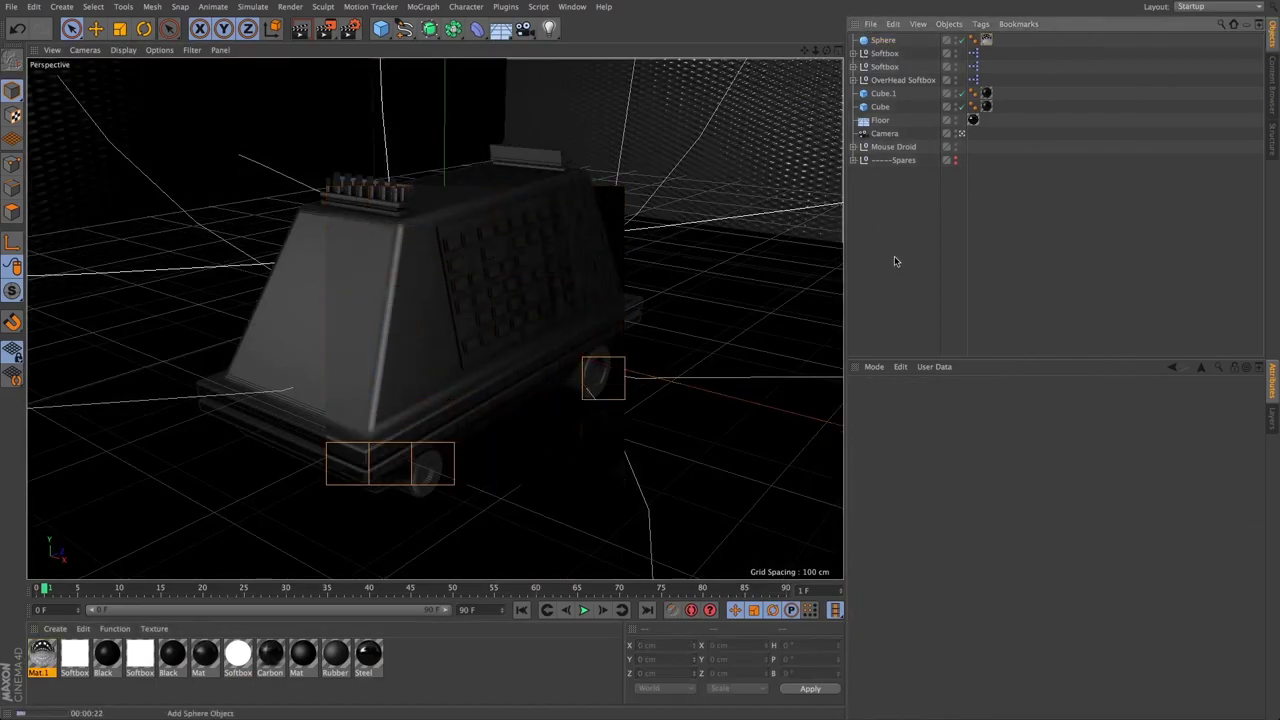
Step: Enable Global Illumination with adjusted light mapping, test-render the viewport, then reopen the Steel material
{"action": "left_click", "coordinate": [352, 29]}
{"action": "left_click", "coordinate": [334, 50]}
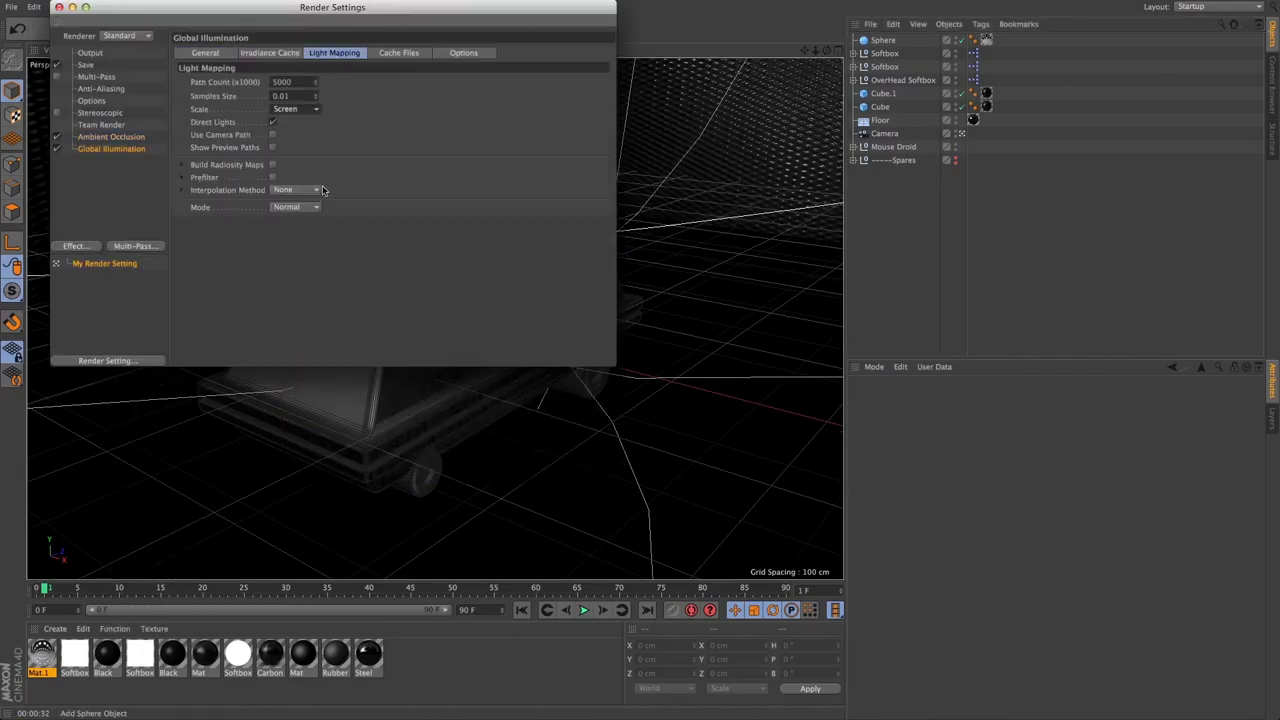
{"action": "left_click", "coordinate": [69, 9]}
{"action": "key", "text": "ctrl+r"}
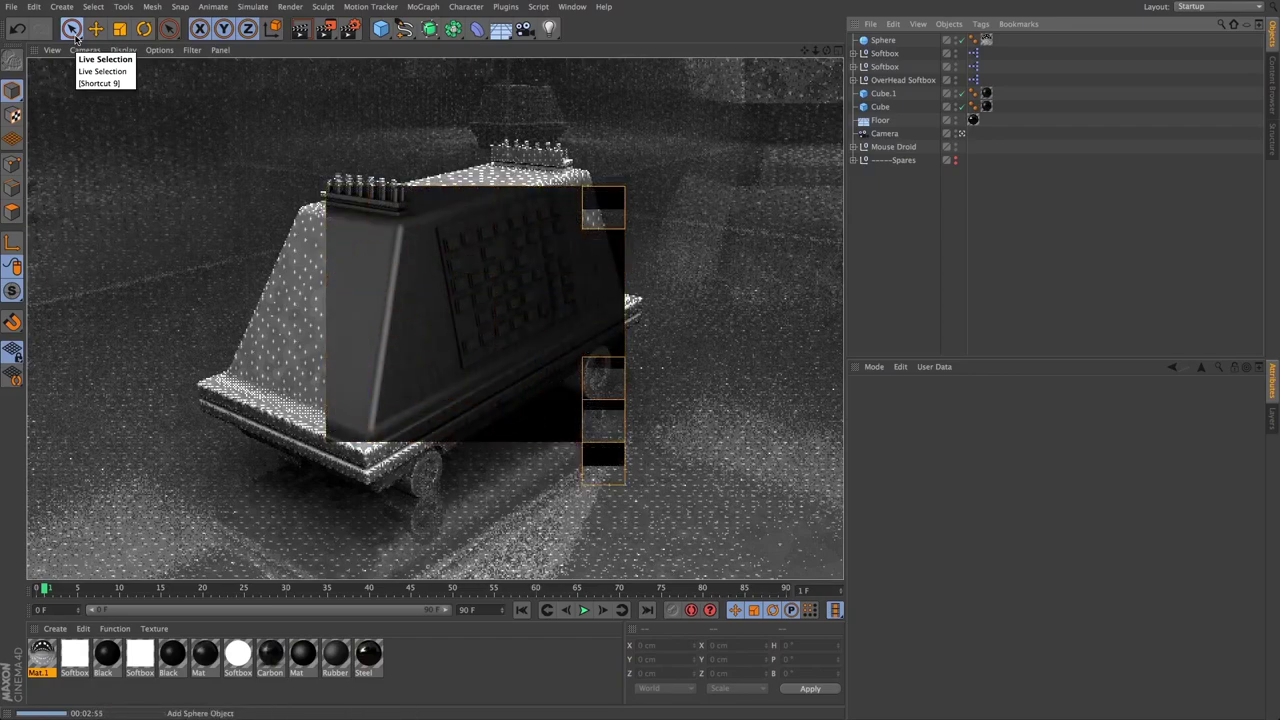
{"action": "double_click", "coordinate": [368, 663]}
Step: Disable the Subdivision Surface under the droid body's hierarchy
{"action": "left_click", "coordinate": [213, 96]}
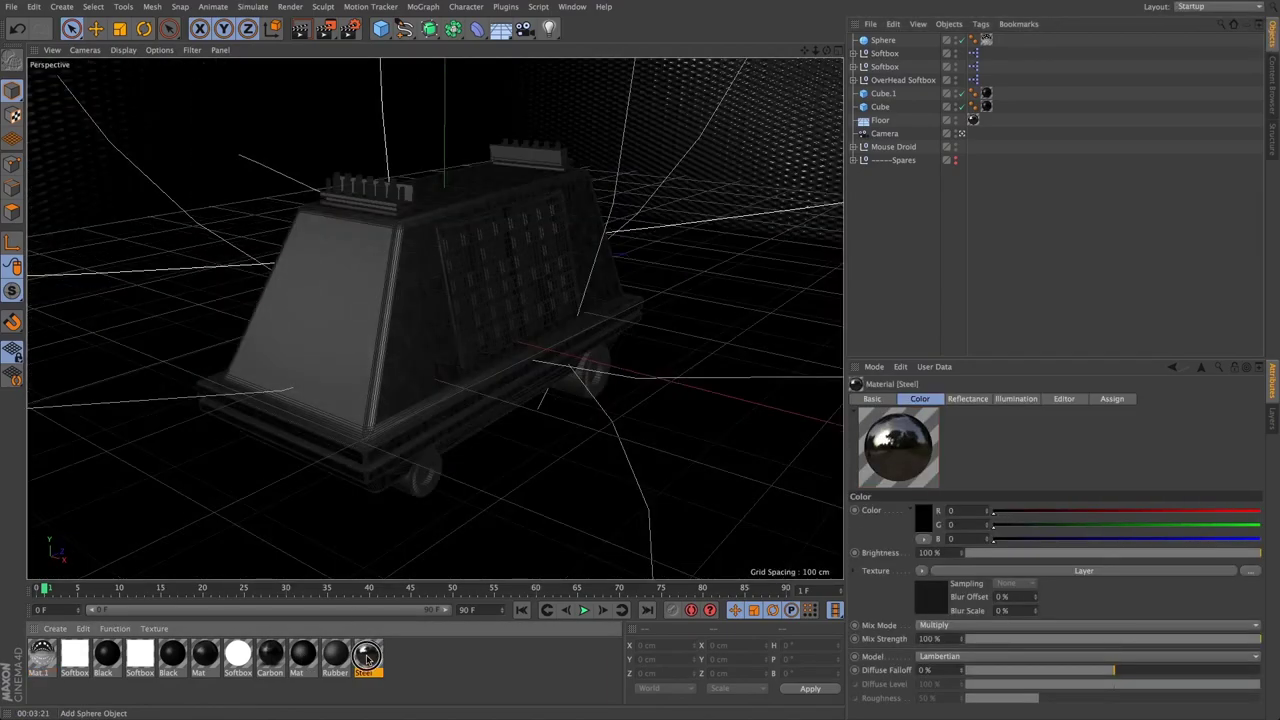
{"action": "left_click", "coordinate": [872, 187]}
{"action": "left_click", "coordinate": [910, 200]}
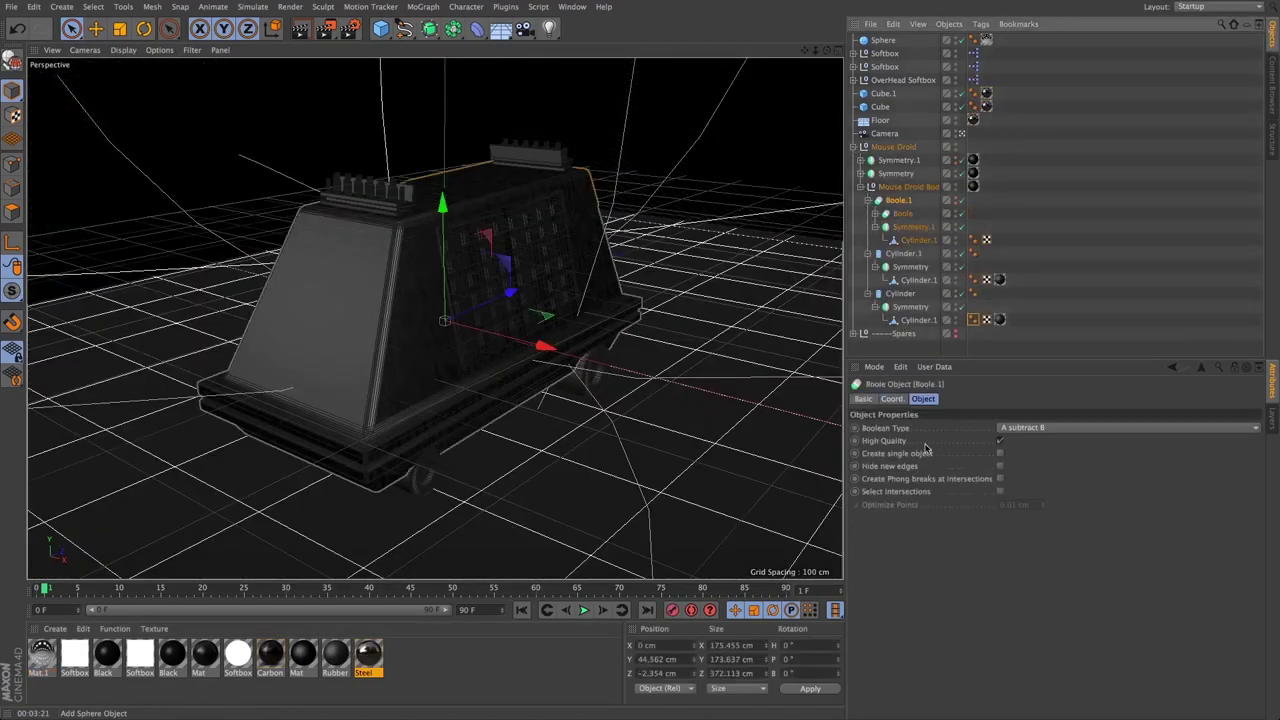
{"action": "left_click", "coordinate": [898, 350]}
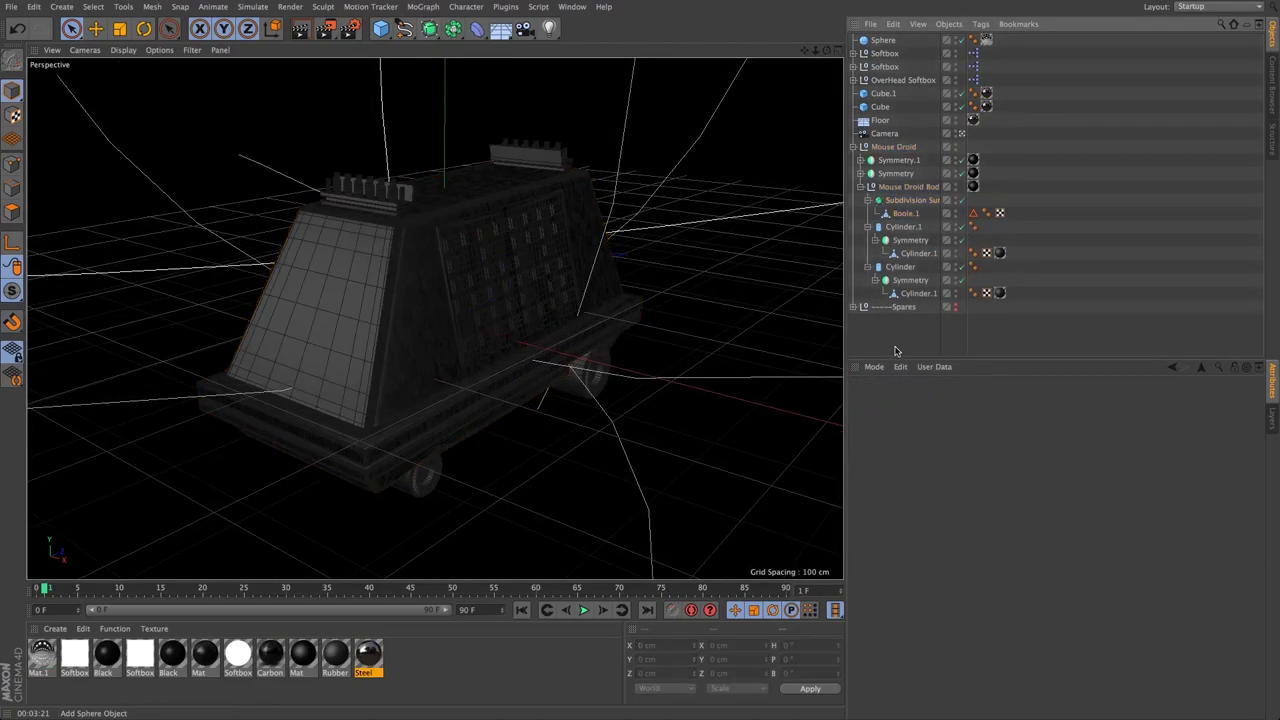
{"action": "left_click", "coordinate": [962, 200]}
{"action": "left_click", "coordinate": [905, 213]}
Step: Select the whole Mouse Droid group and render the final image to the Picture Viewer
{"action": "left_click_drag", "start_coordinate": [815, 49], "coordinate": [793, 20]}
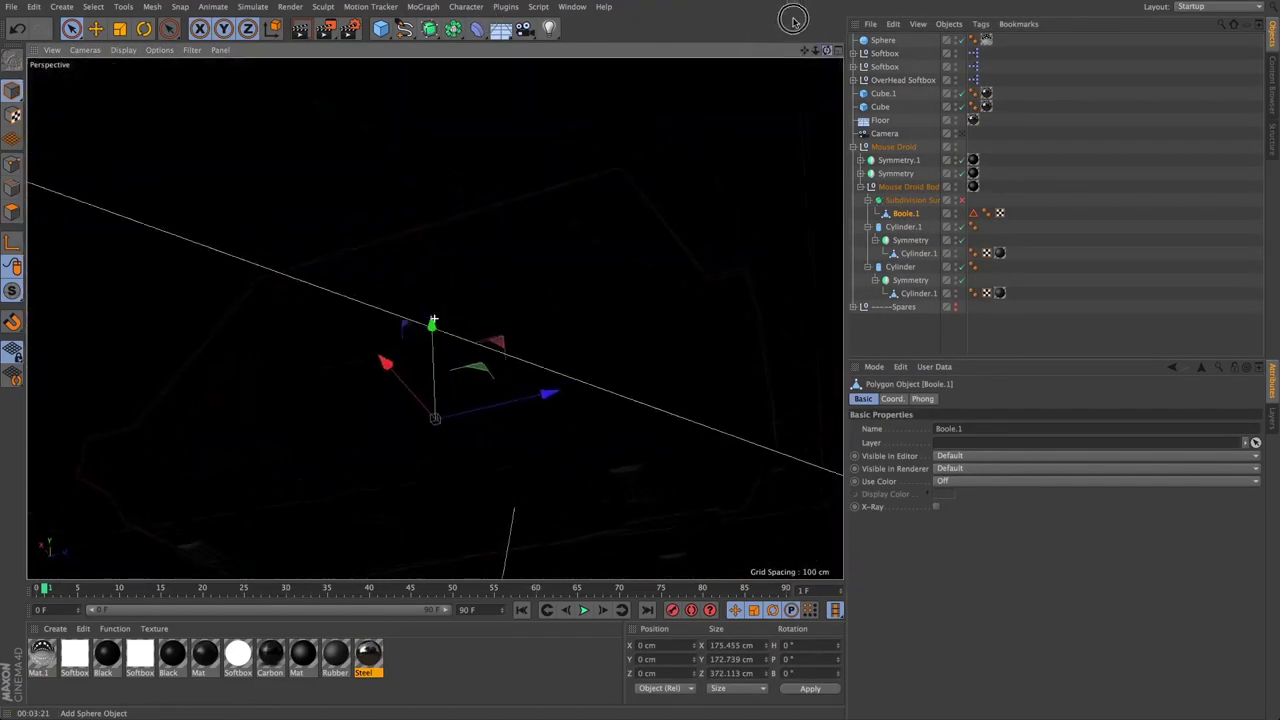
{"action": "left_click", "coordinate": [448, 268]}
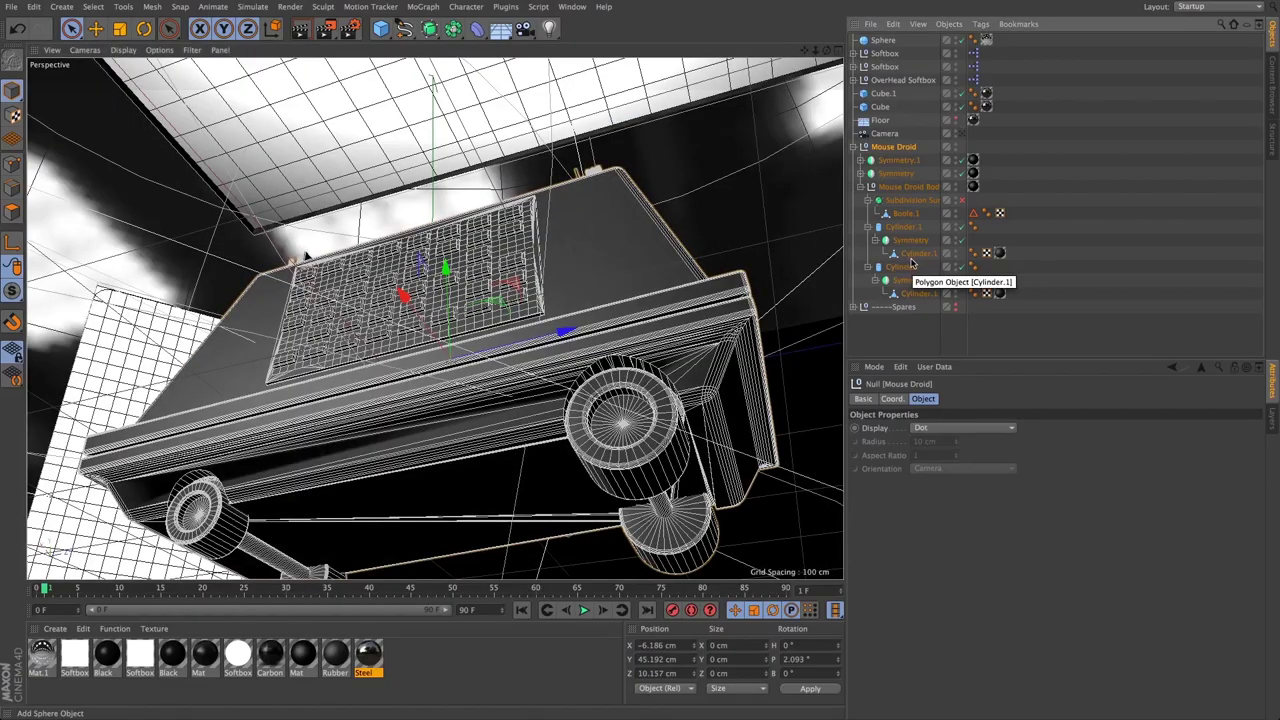
{"action": "key", "text": "shift+r"}
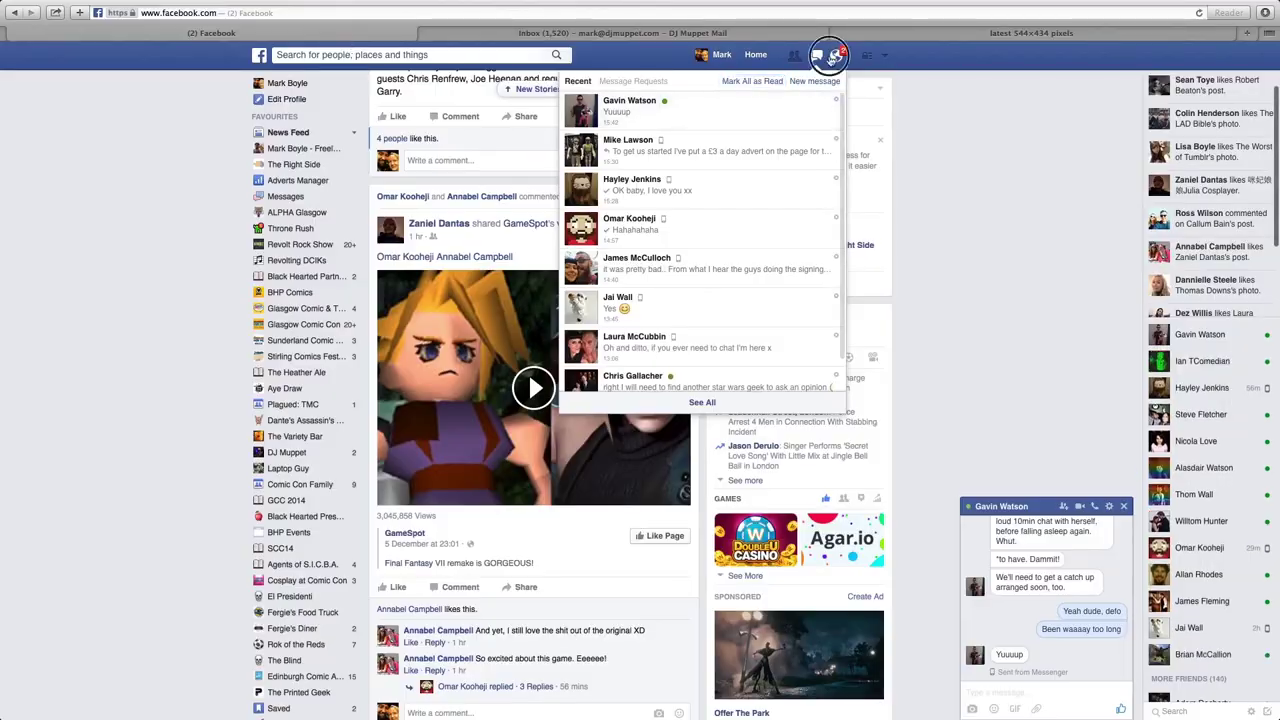